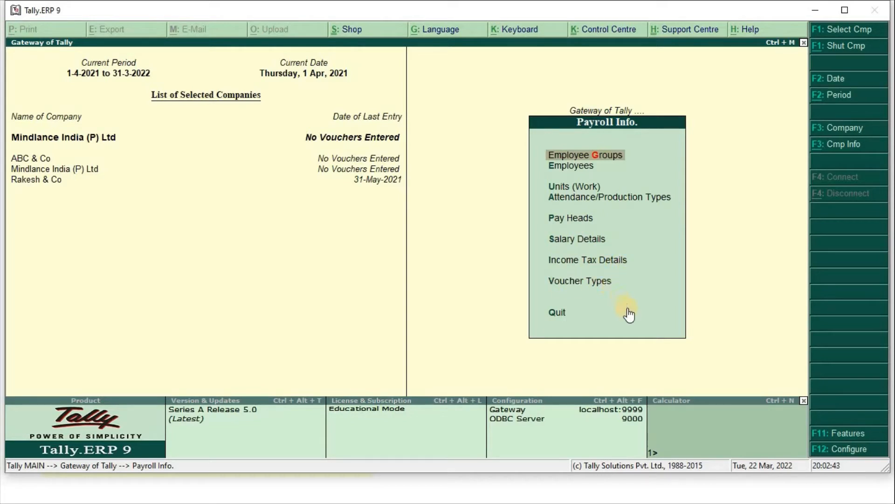
- Go to Pay Heads under Payroll Info and start creating a new pay head
key("Down")
key("Down")
key("Down")
key("Down")
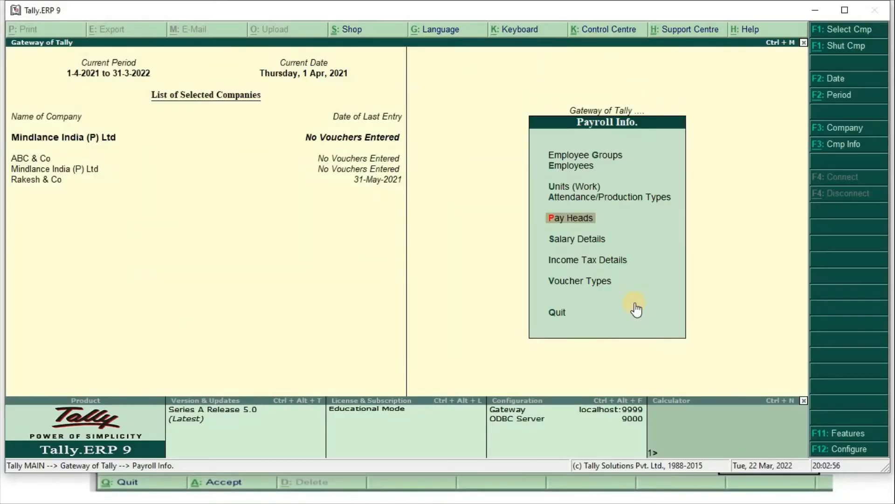
key("Return")
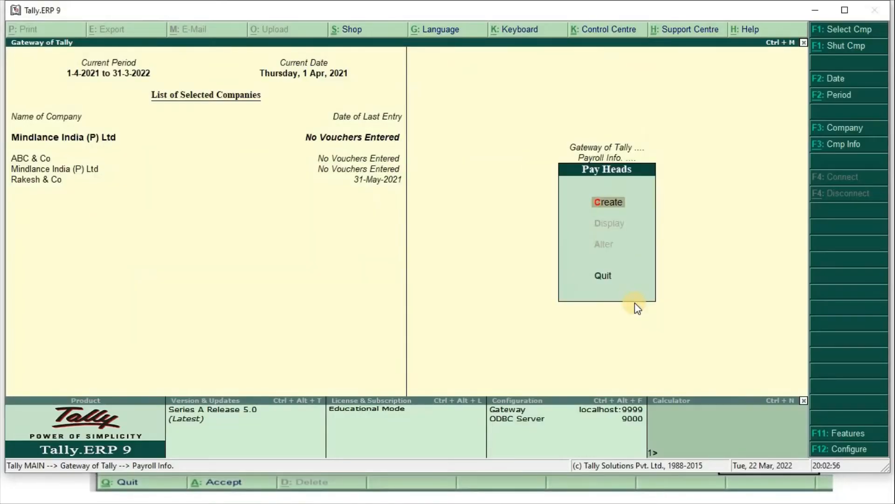
key("Return")
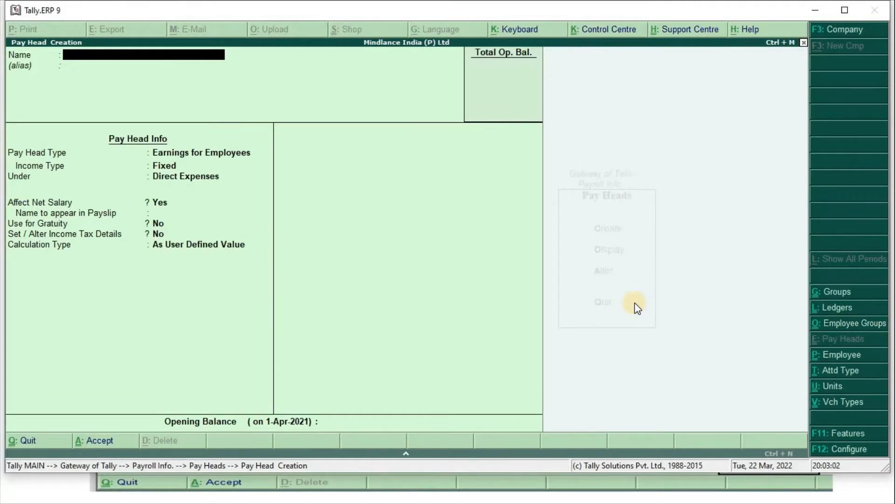
- Name the pay head Basic Salary as a fixed employee earning under Indirect Expenses
type("Basic Salary")
key("Return")
key("Return")
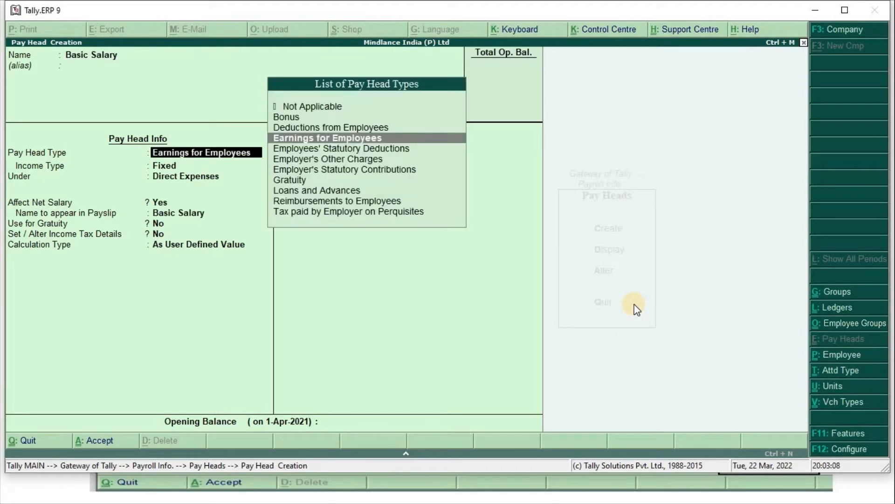
key("Return")
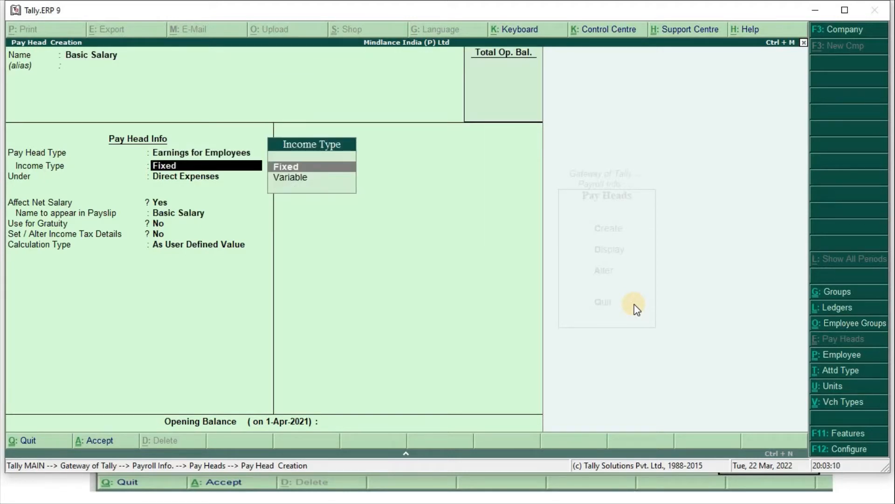
key("Return")
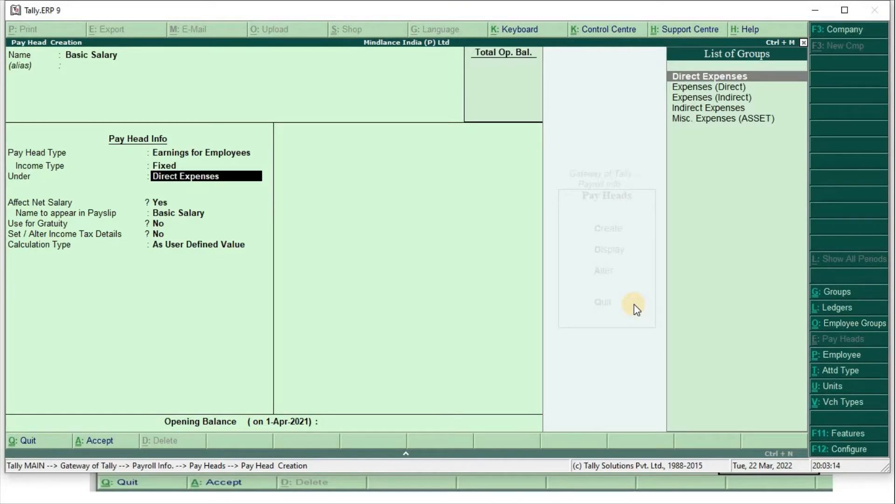
type("Ind")
key("Return")
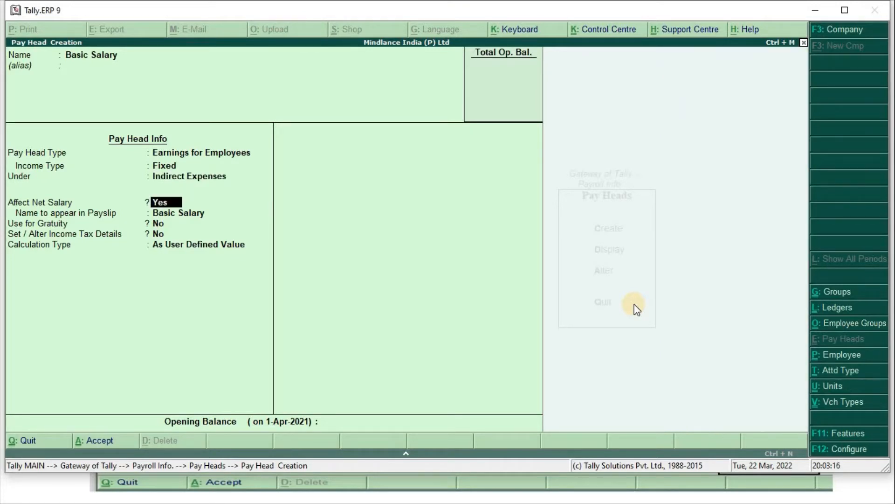
key("Return")
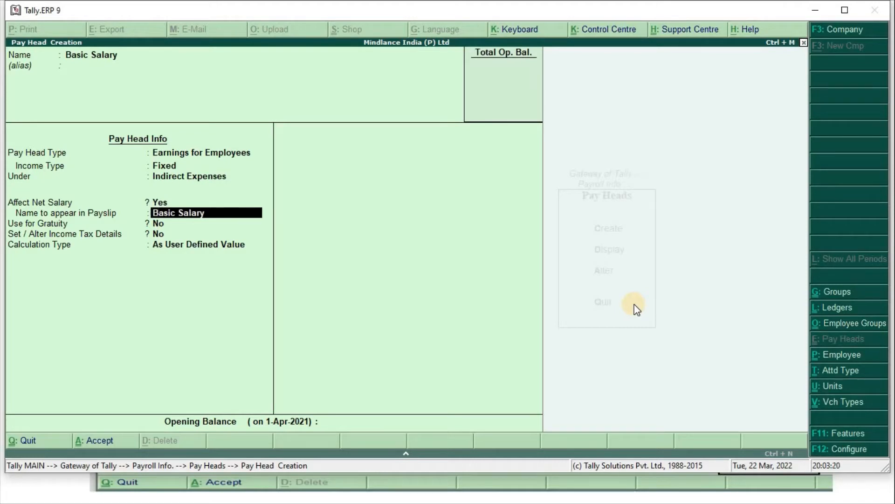
key("Return")
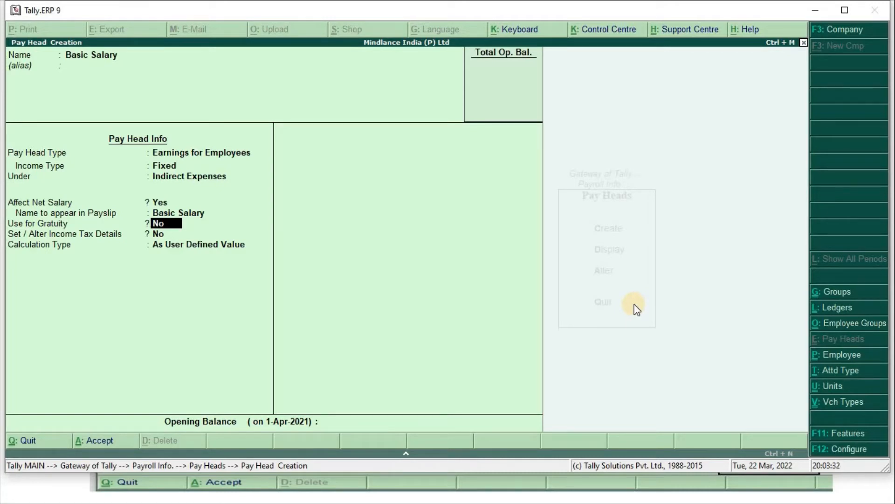
- Use Basic Salary for gratuity and turn on its income tax details
type("y")
key("Return")
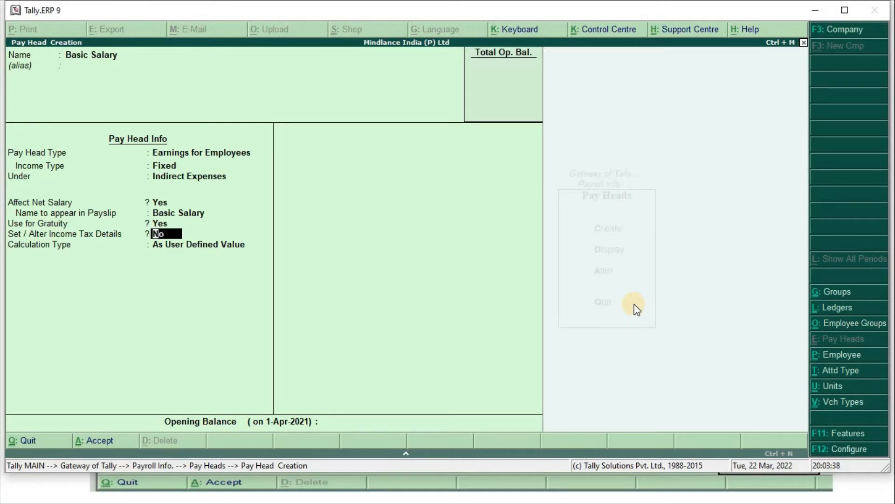
type("n")
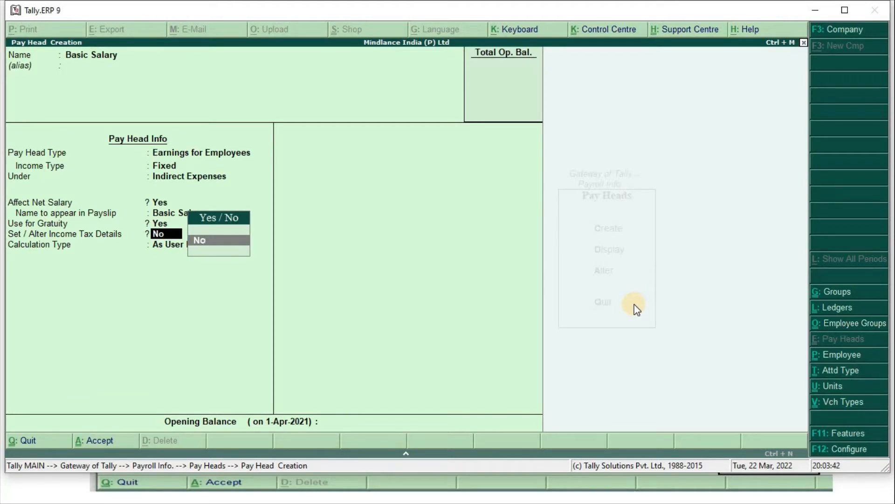
key("BackSpace")
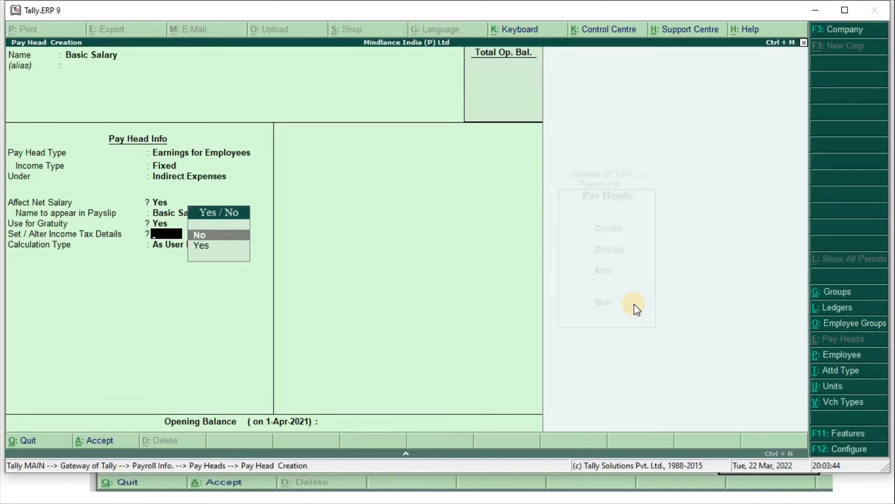
key("Down")
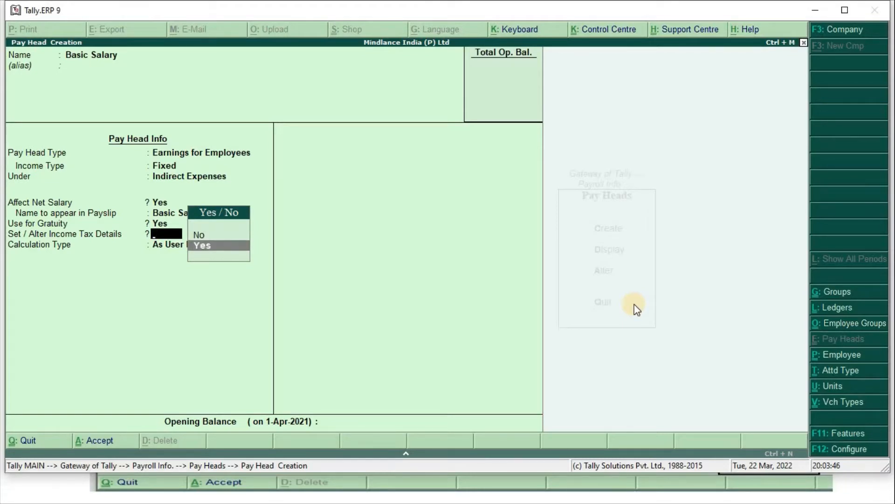
key("Return")
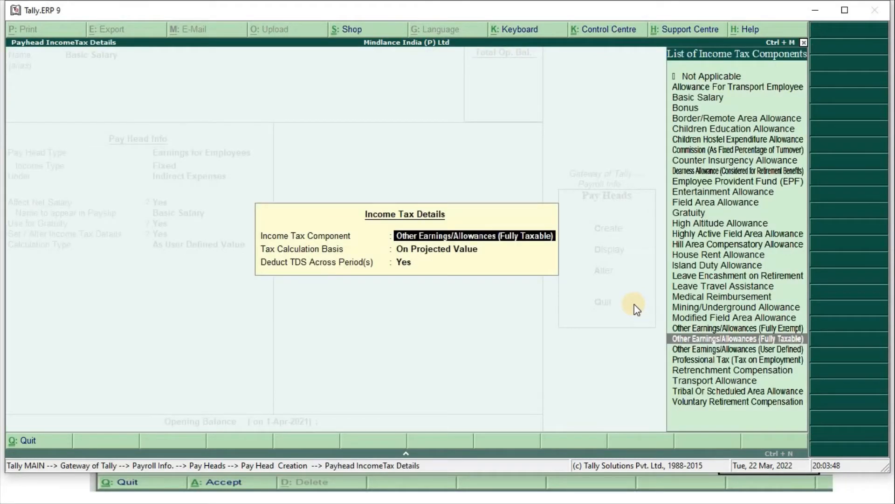
- Choose Basic Salary as the income tax component, keeping On Projected Value
type("Basic")
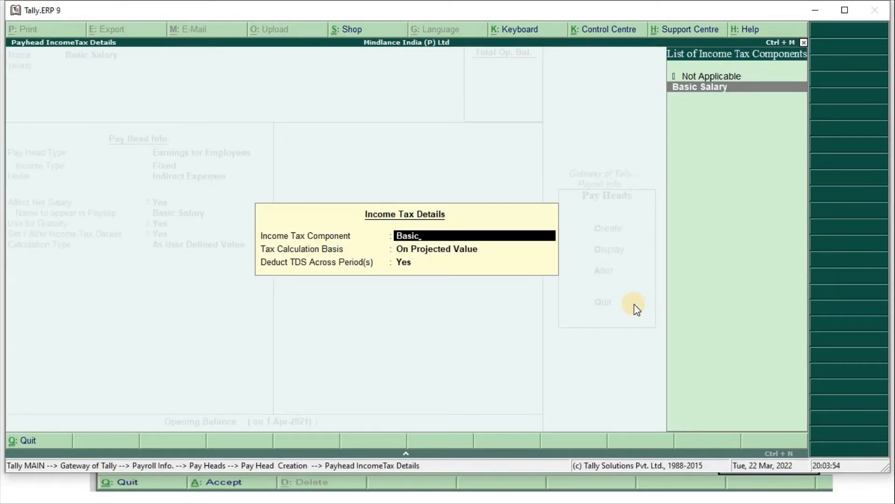
key("Return")
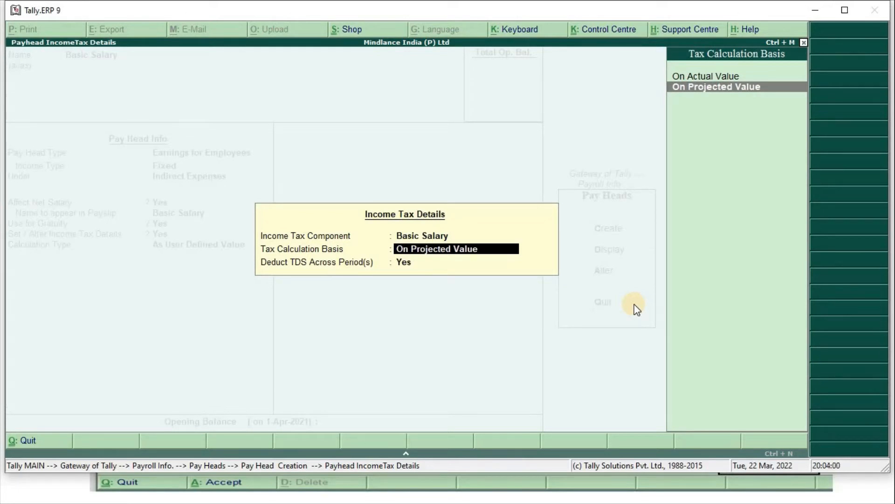
key("Return")
key("Return")
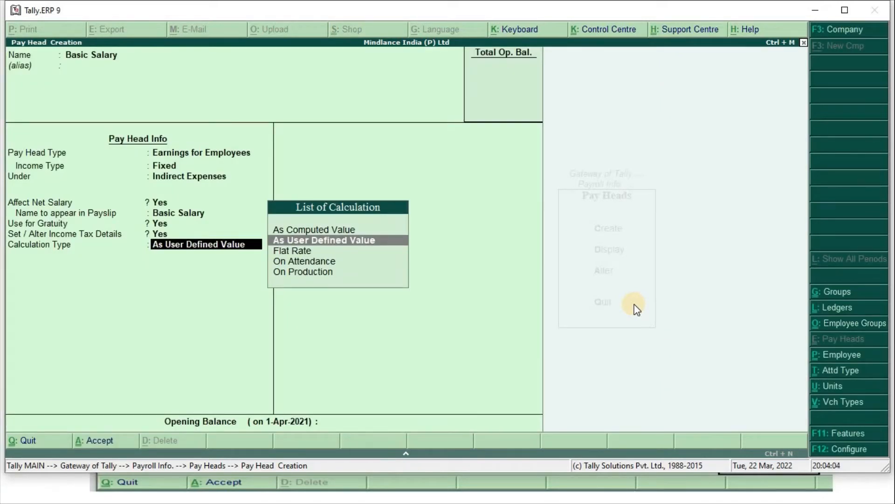
- Calculate Basic Salary On Attendance with Absents as leave without pay
key("Down")
key("Down")
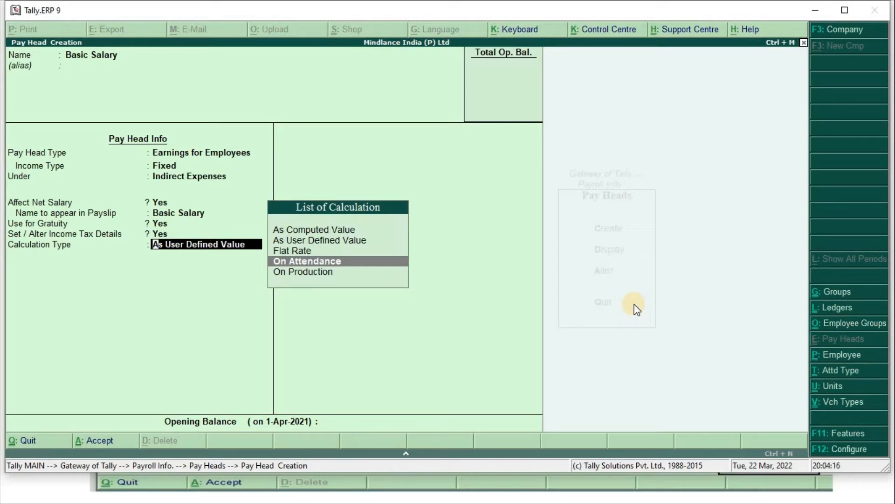
key("Return")
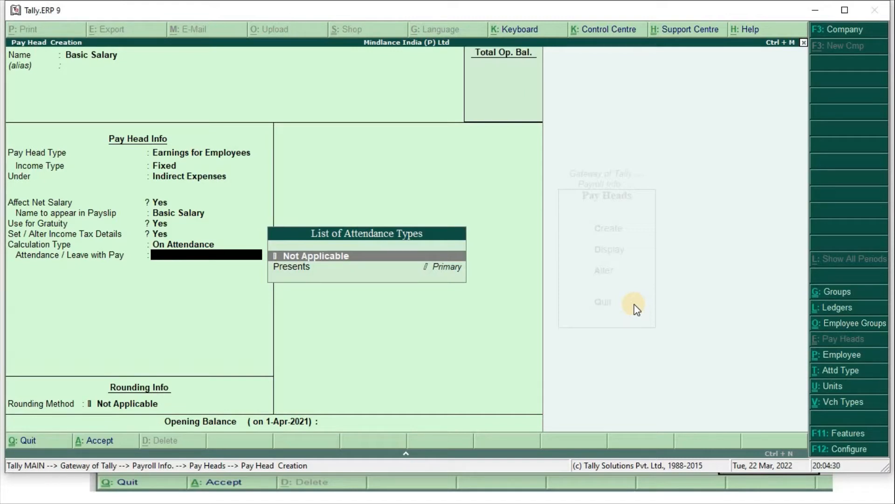
key("Return")
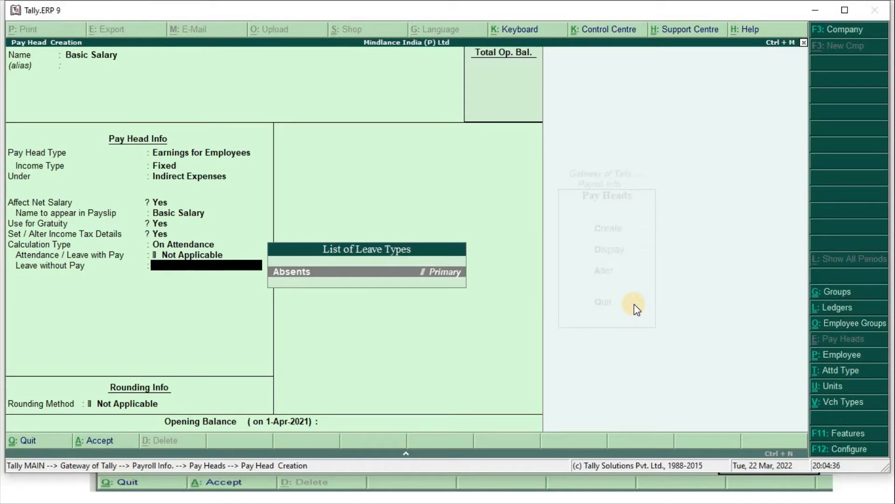
key("Return")
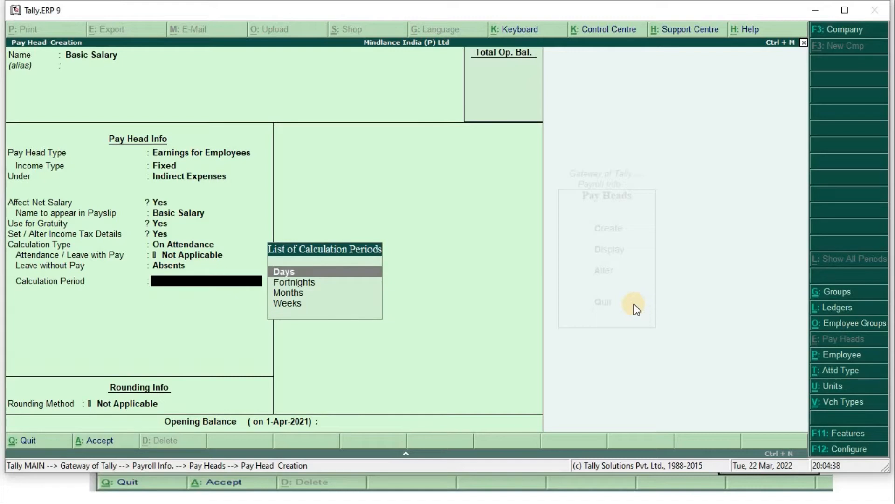
- Set a monthly calendar-period basis with Normal Rounding limit 1, and save Basic Salary
key("Down")
key("Down")
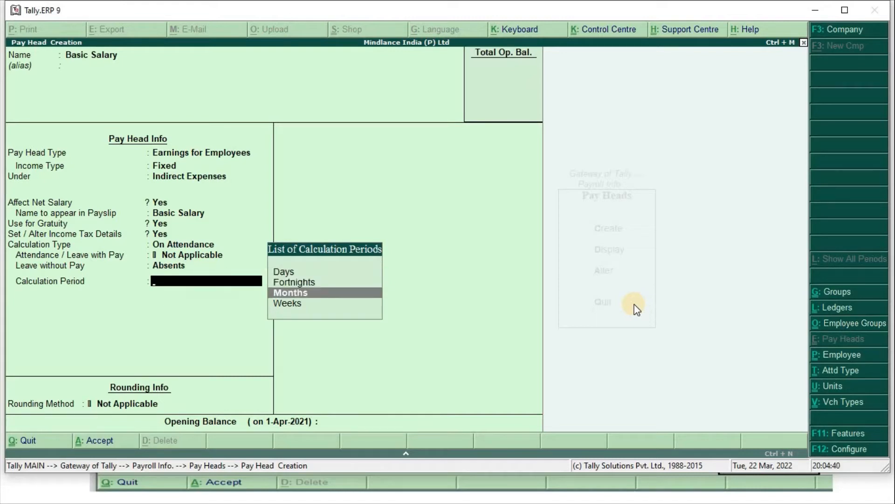
key("Return")
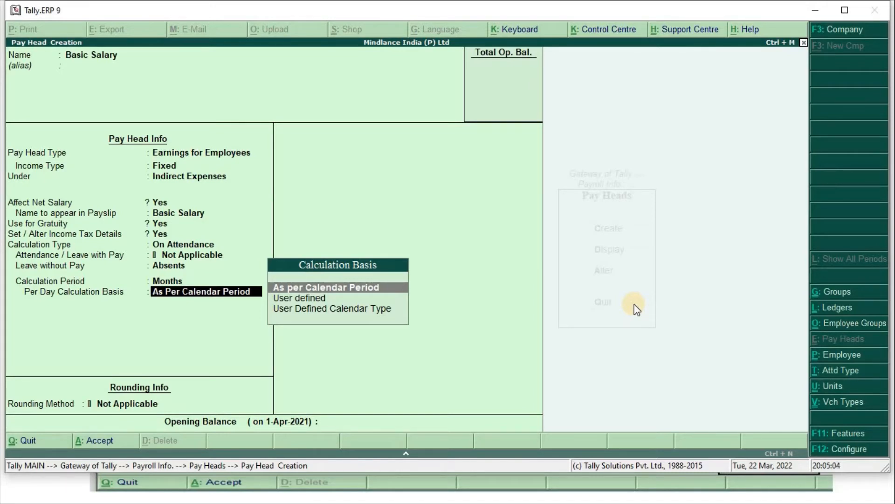
key("Return")
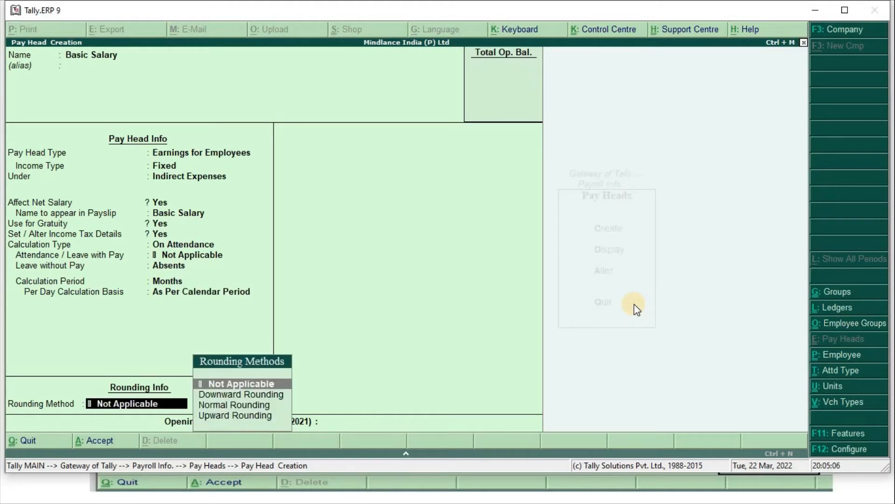
key("Down")
key("Down")
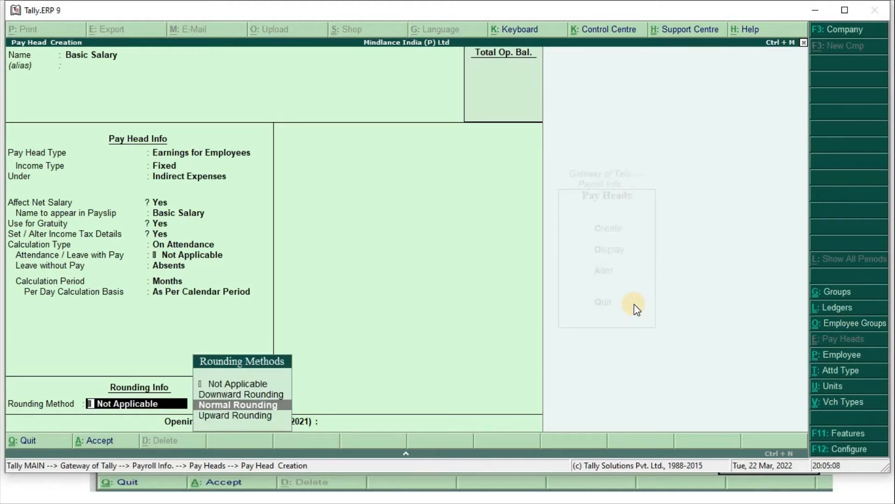
key("Return")
type("1")
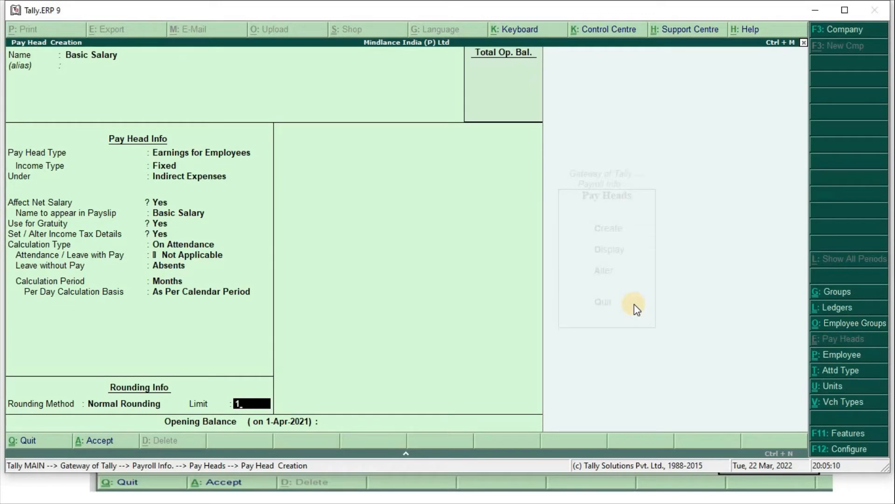
key("Return")
key("Return")
key("Return")
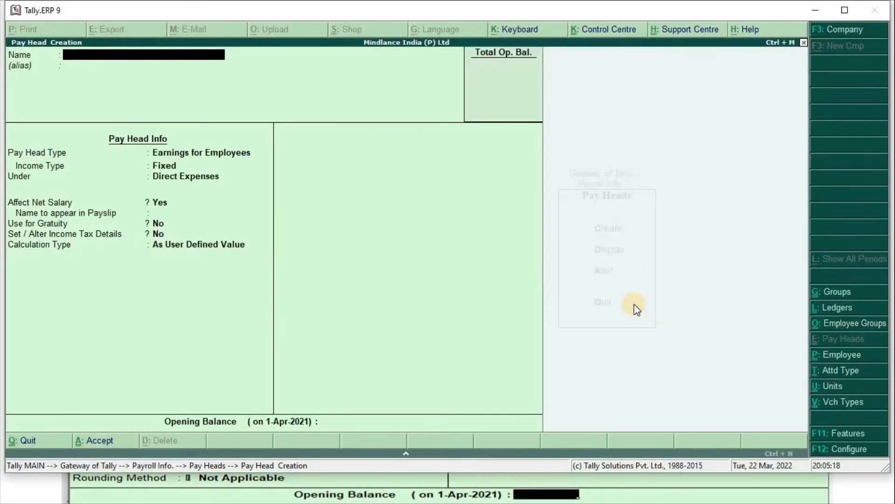
- Create the D A pay head as a fixed employee earning under Indirect Expenses
type("D A")
key("Return")
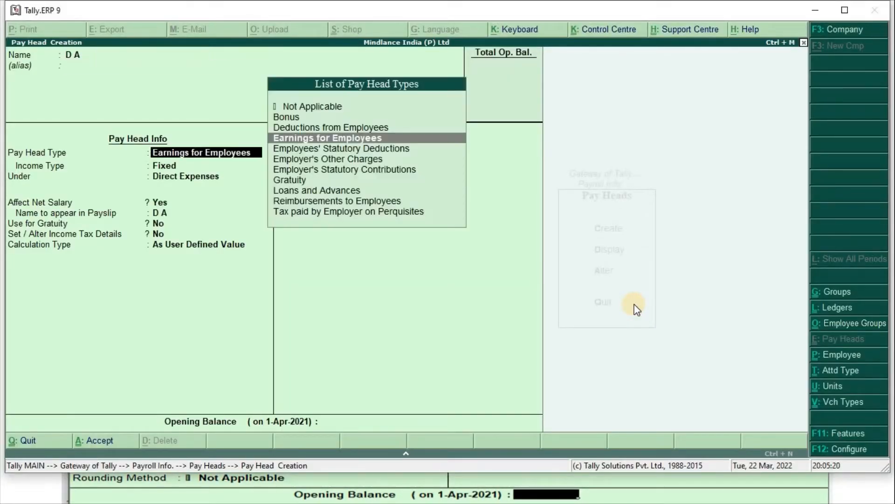
key("Return")
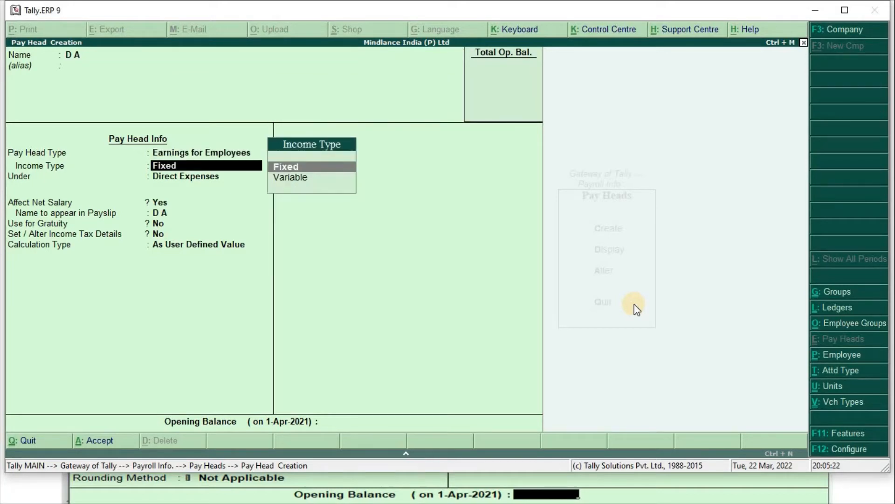
key("Return")
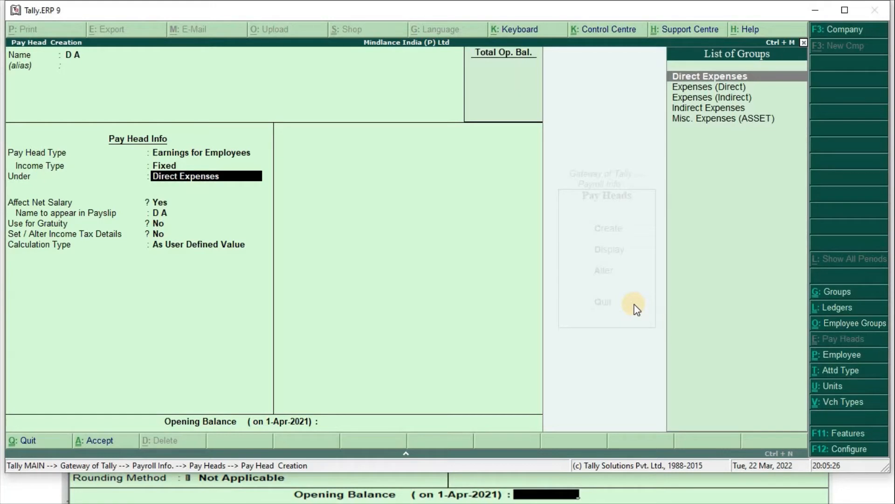
type("Ind")
key("Return")
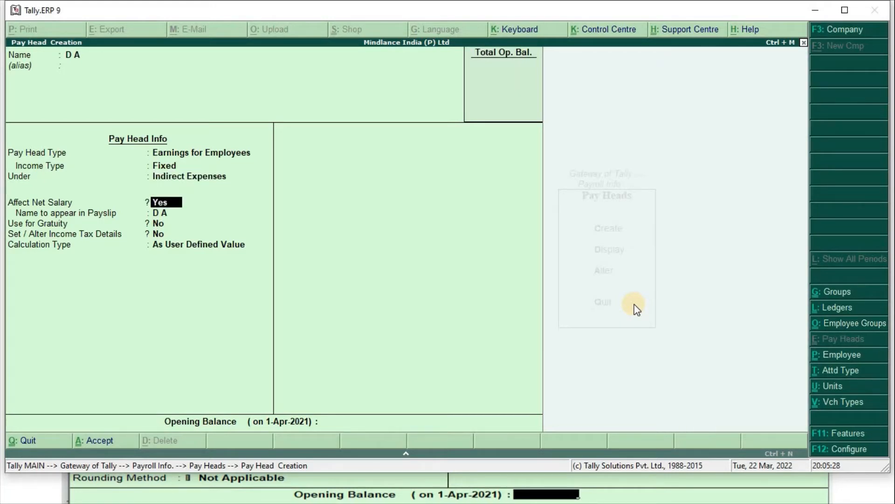
key("Return")
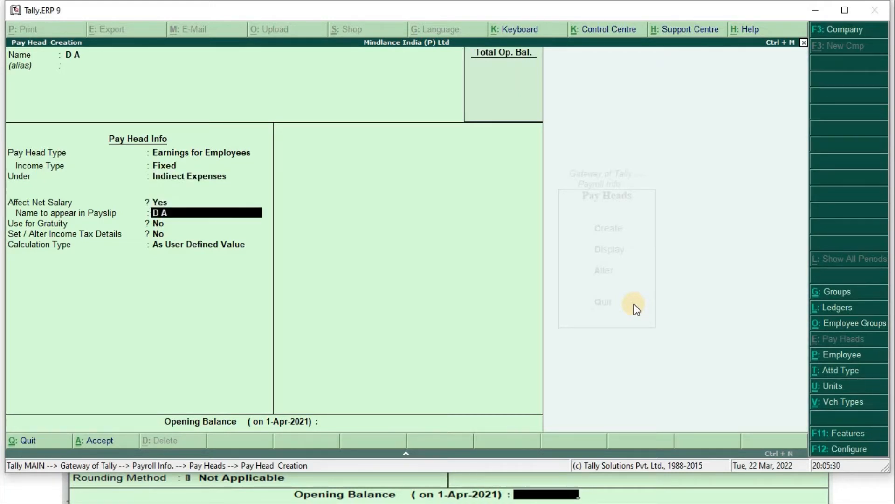
key("Return")
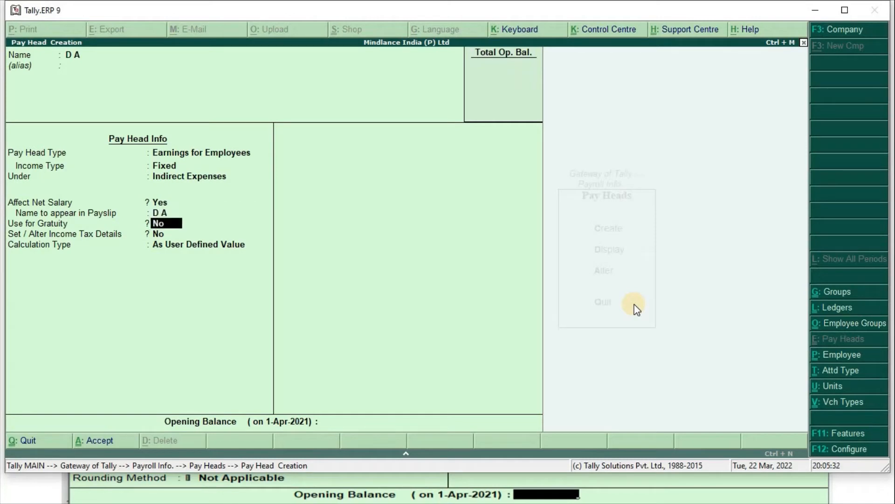
- Use D A for gratuity and turn on its income tax details
type("y")
key("Return")
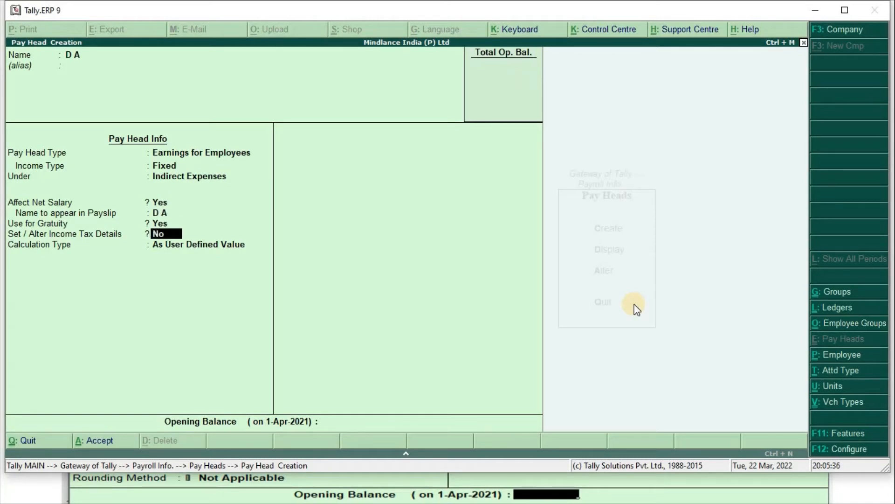
type("y")
key("Return")
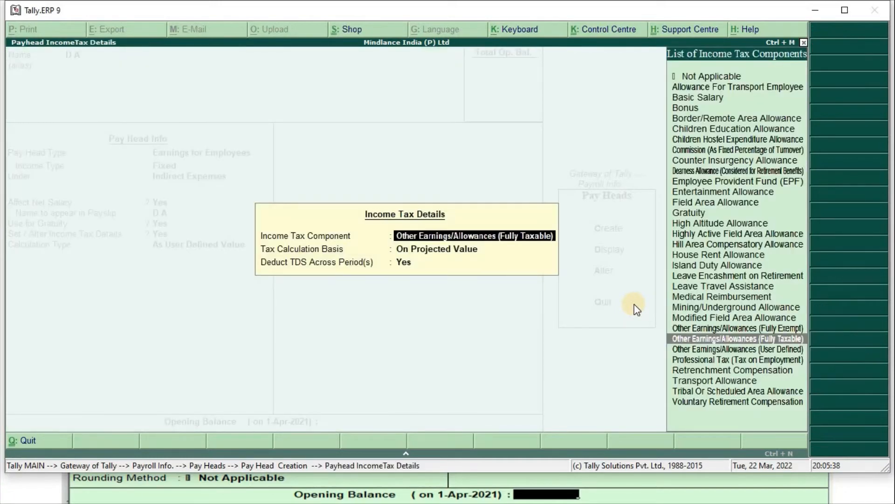
- Choose Dearness Allowance as D A's tax component, keeping On Projected Value
type("Dea")
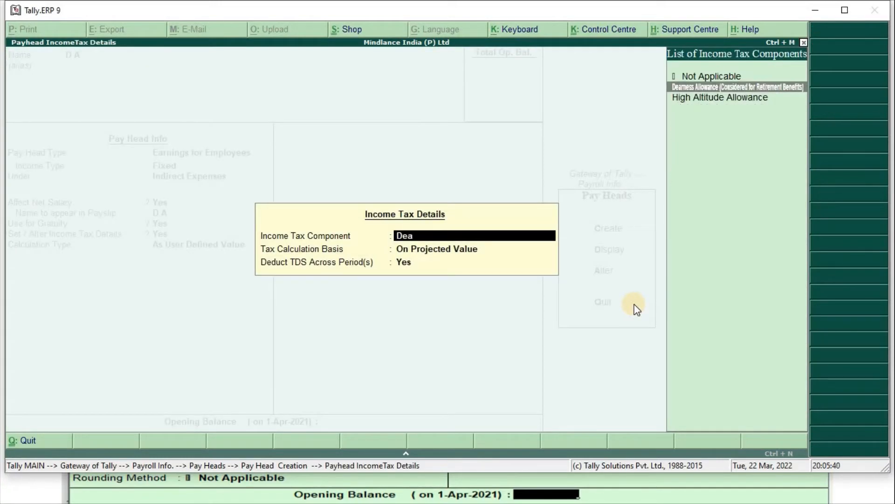
type("r")
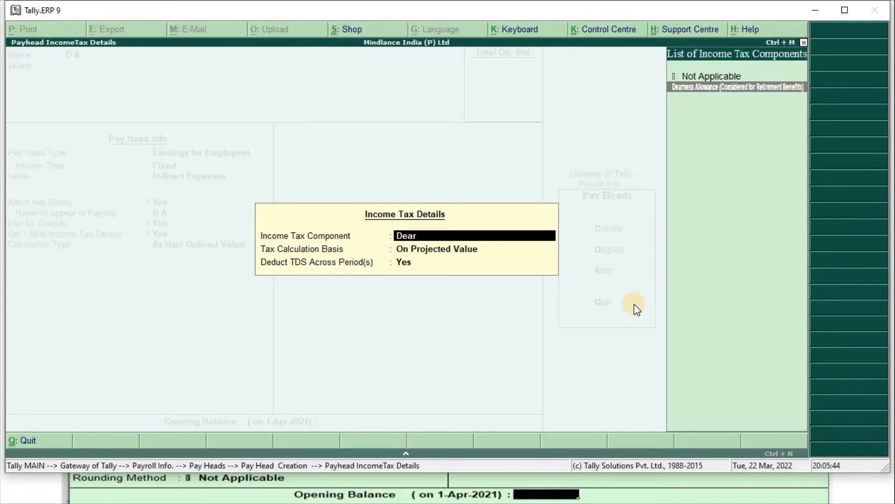
key("Return")
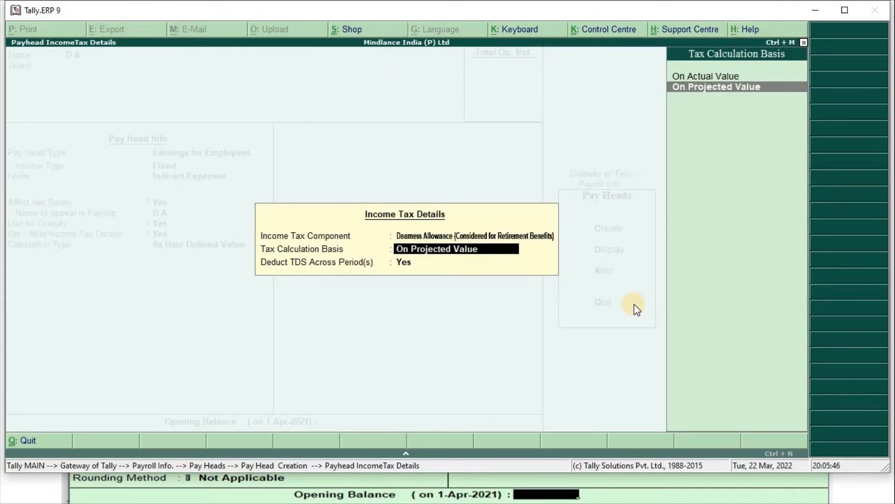
key("Return")
key("Return")
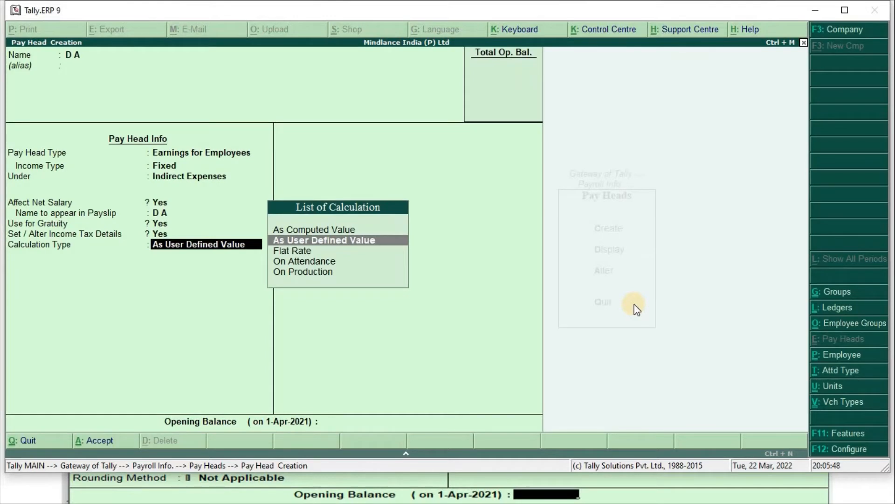
- Review the calculation types and settle on As Computed Value for D A
key("Up")
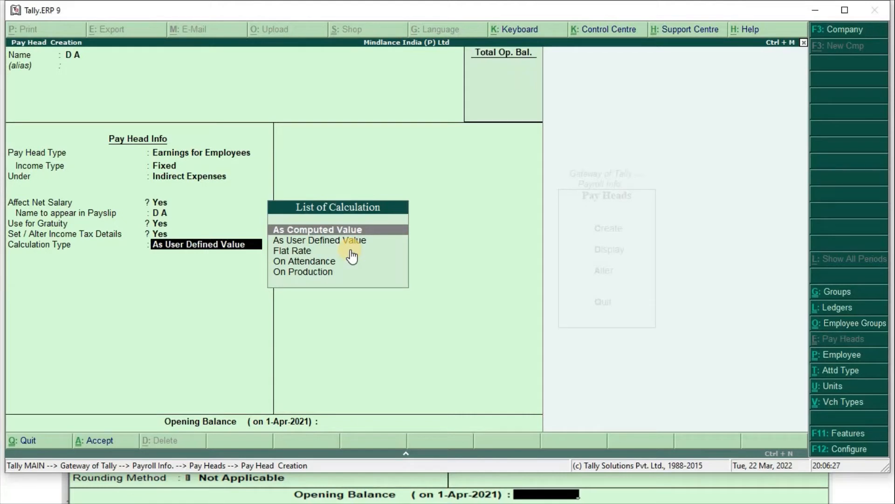
key("Down")
key("Down")
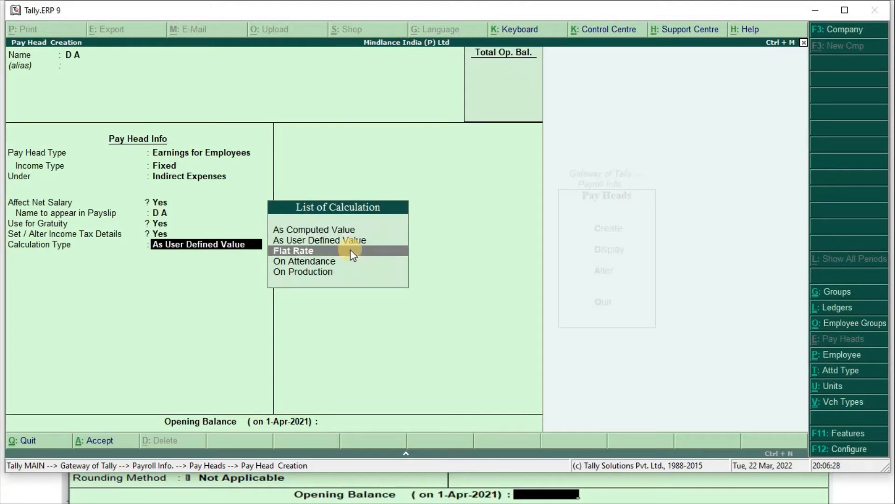
key("Down")
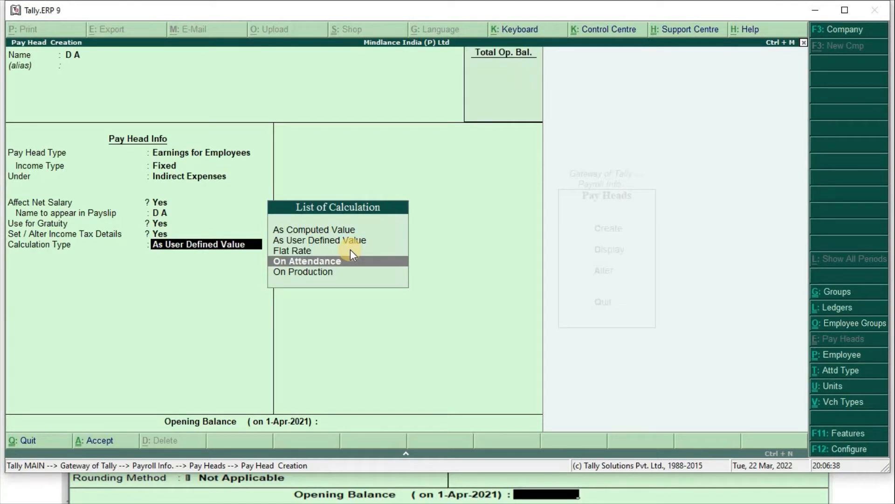
key("Down")
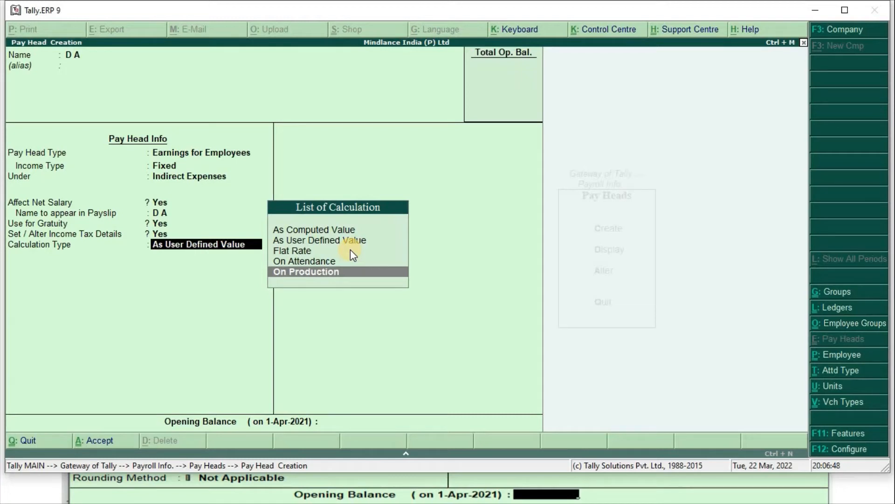
key("Up")
key("Up")
key("Up")
key("Up")
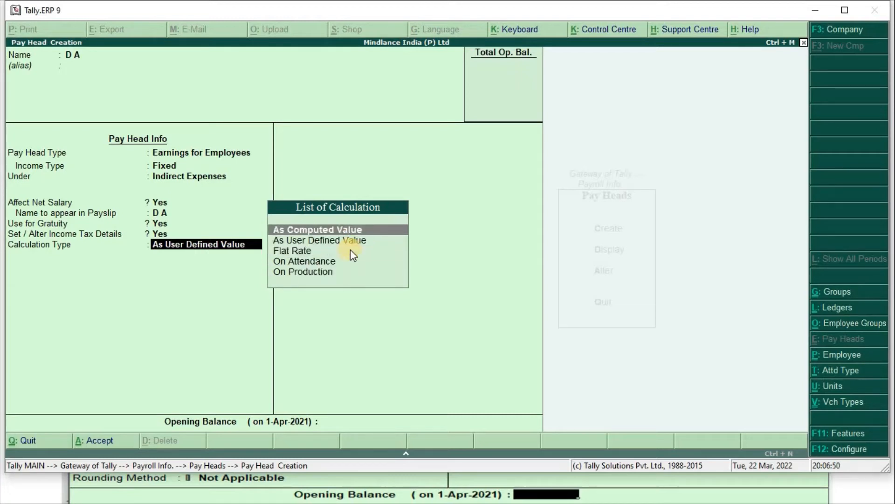
key("Return")
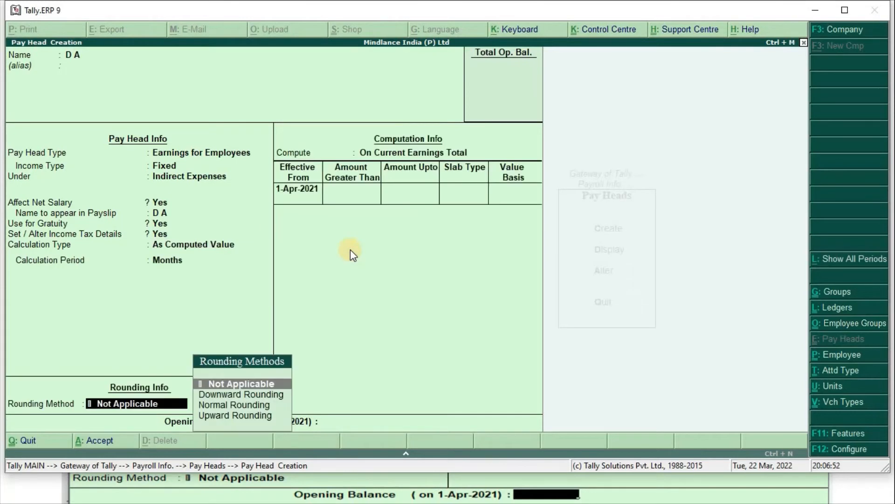
- Apply Normal Rounding with a limit of 1 to D A
key("Down")
key("Down")
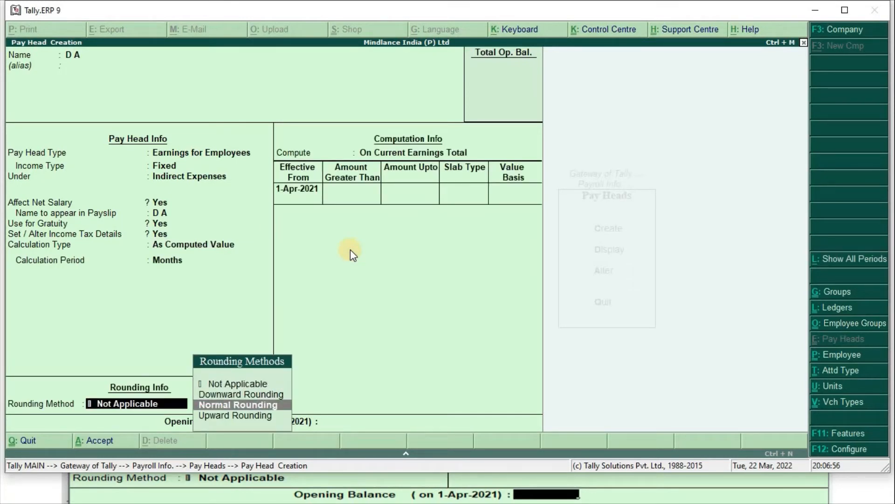
key("Return")
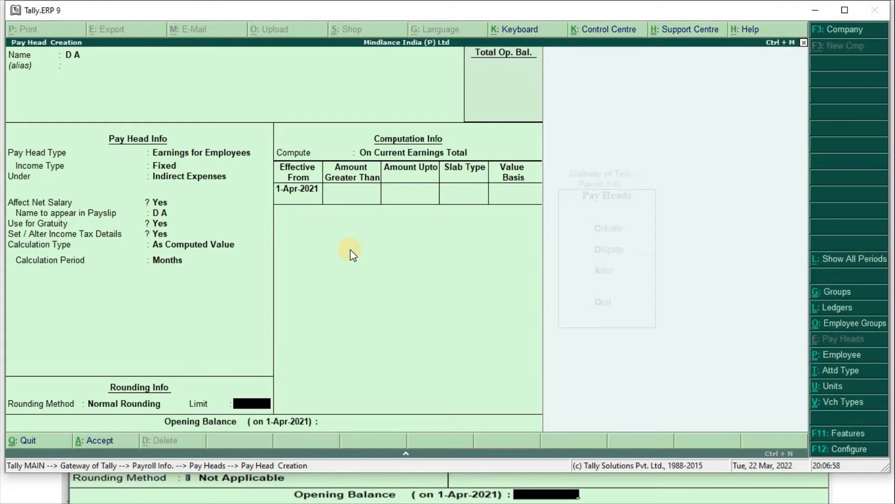
type("1")
key("Return")
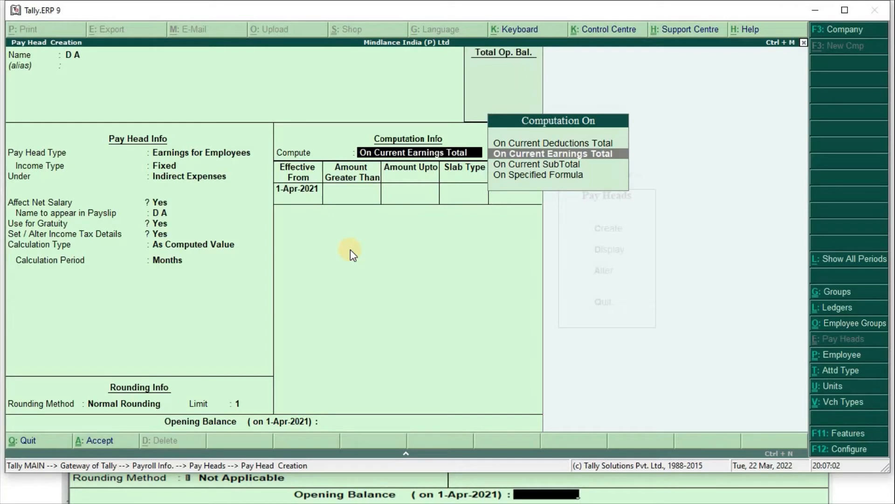
- Compute D A as 40% of Basic Salary on a specified formula and save it
key("Down")
key("Down")
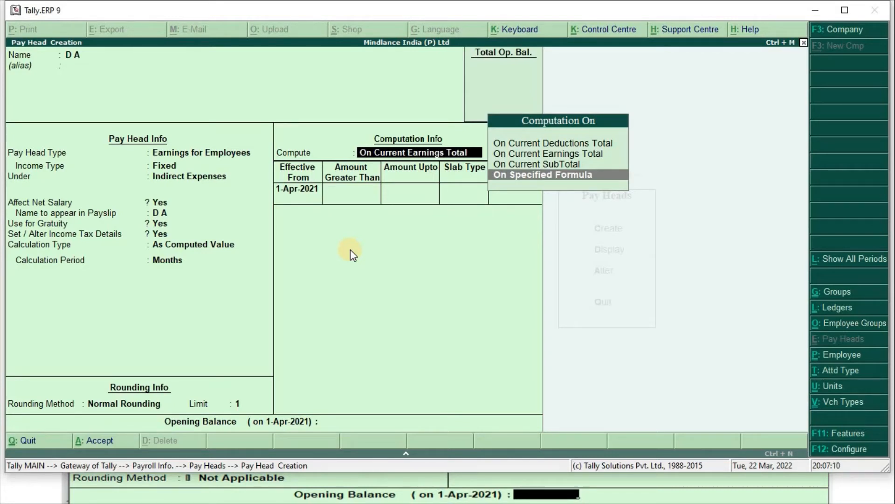
key("Return")
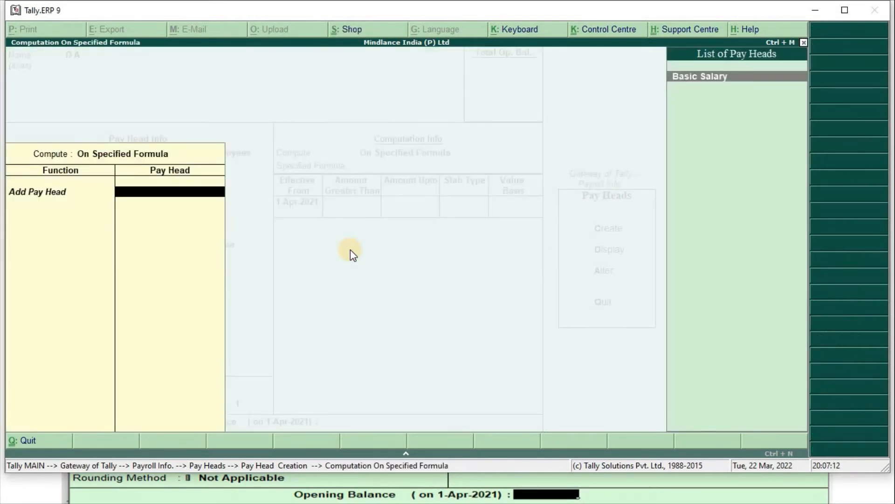
key("Return")
key("Return")
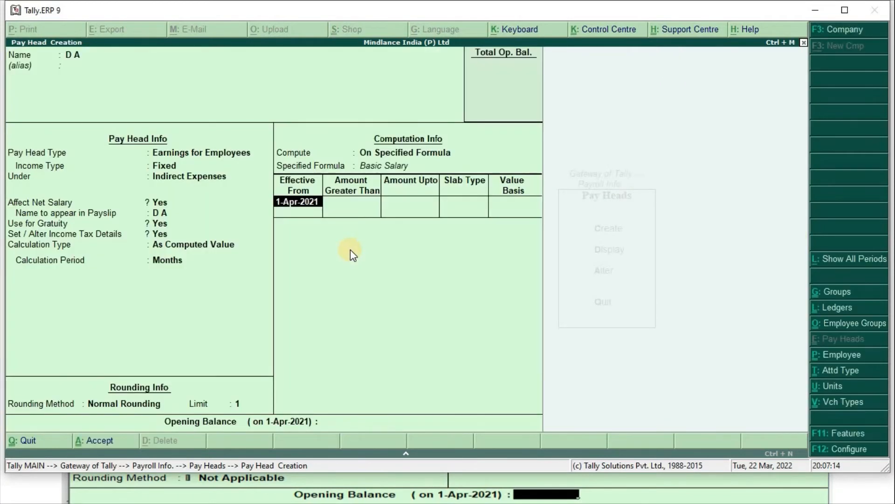
key("Return")
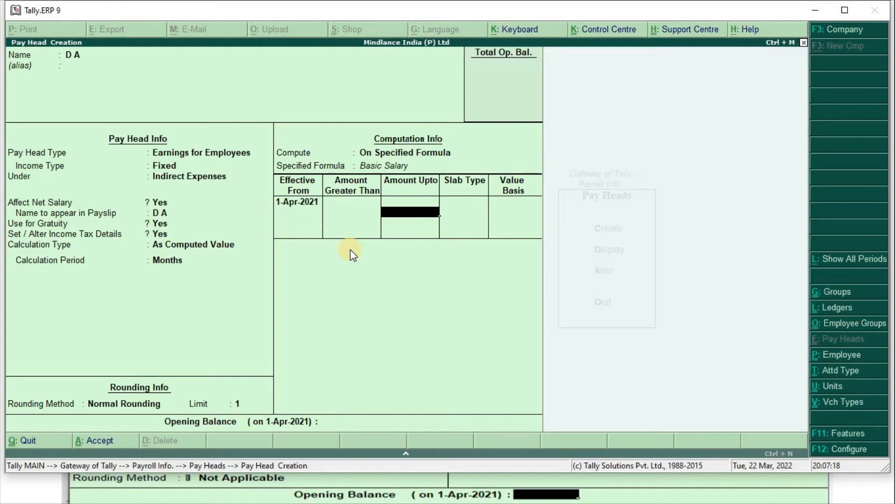
key("Return")
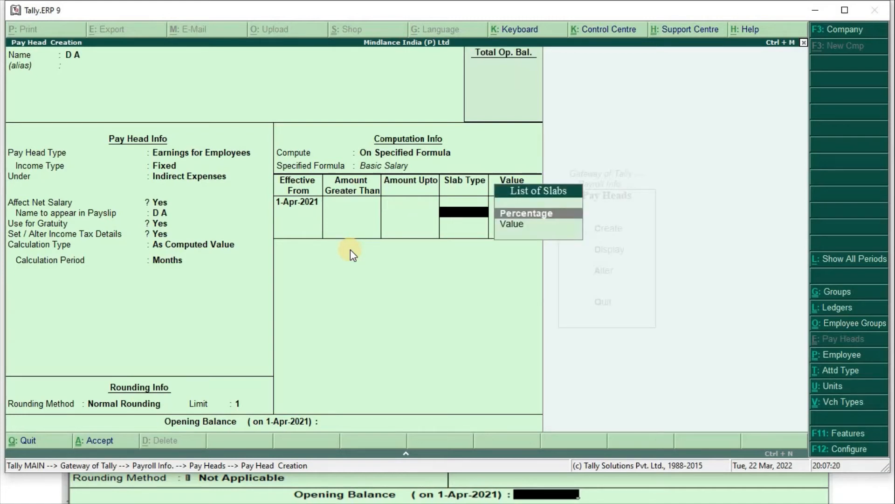
key("Return")
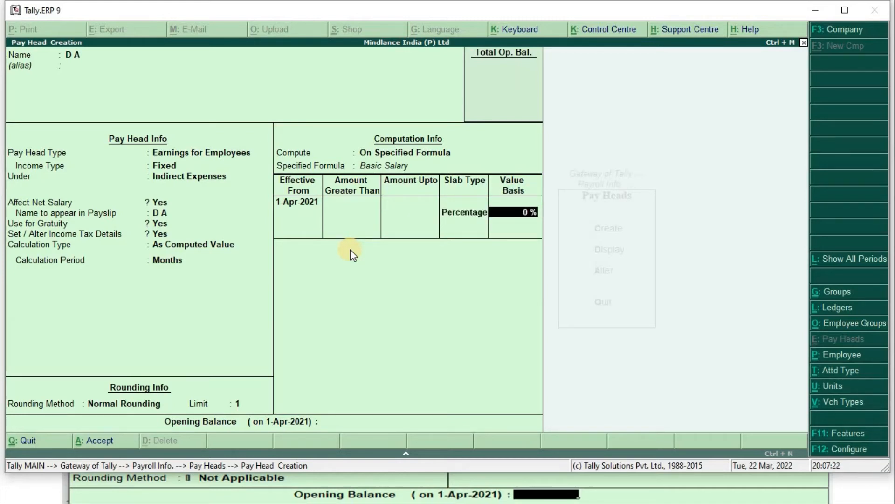
type("40")
key("Return")
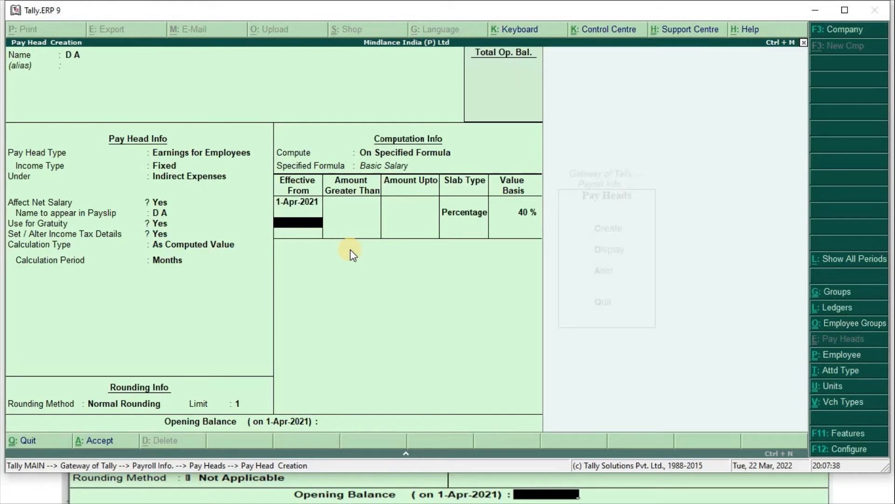
key("Return")
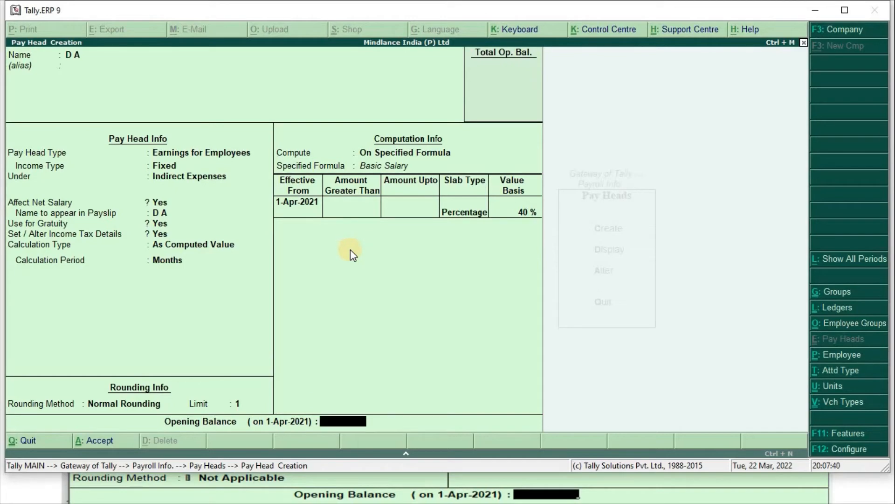
key("Return")
key("Return")
- Advance the PowerPoint slides past D.A and return to the blank Pay Head Creation form
key("alt+Tab")
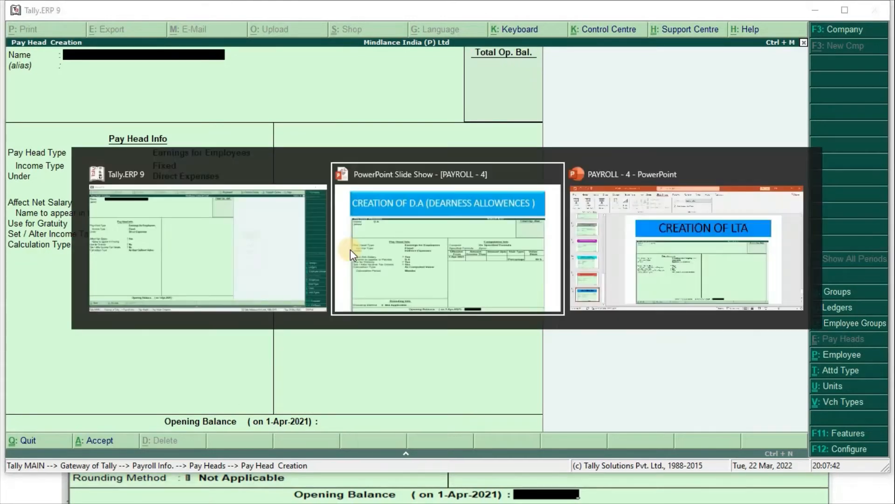
key("Right")
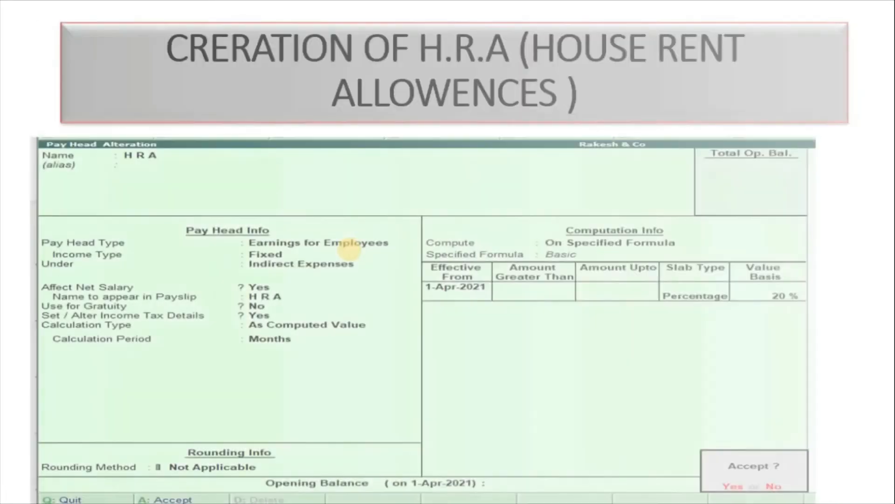
key("alt+Tab")
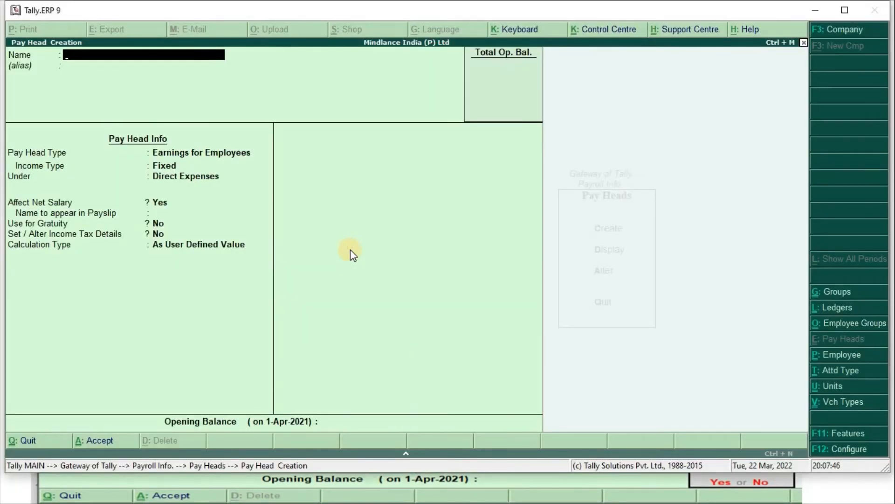
- Create HRA as a fixed employee earning under Indirect Expenses, not used for gratuity
type("HRA")
key("Return")
key("Return")
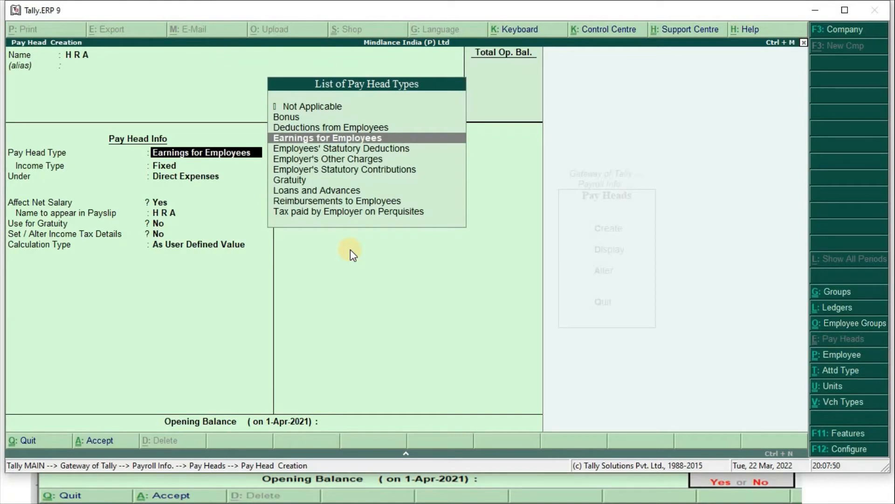
key("Return")
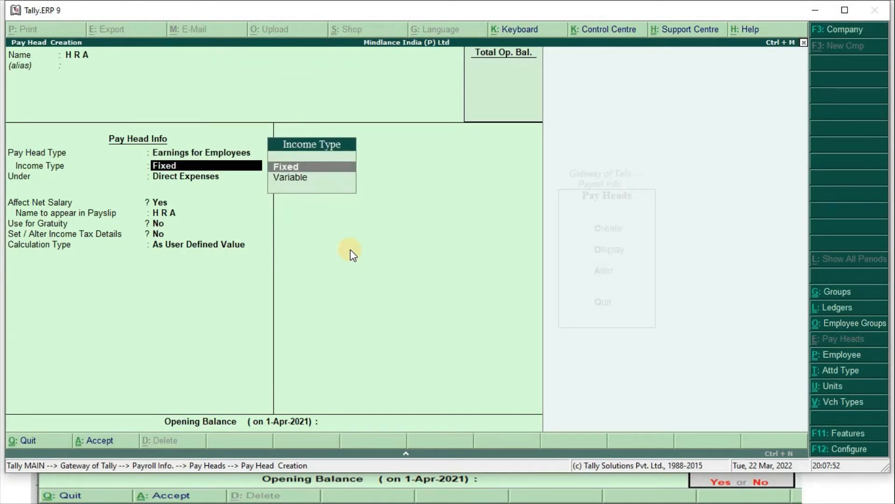
key("Return")
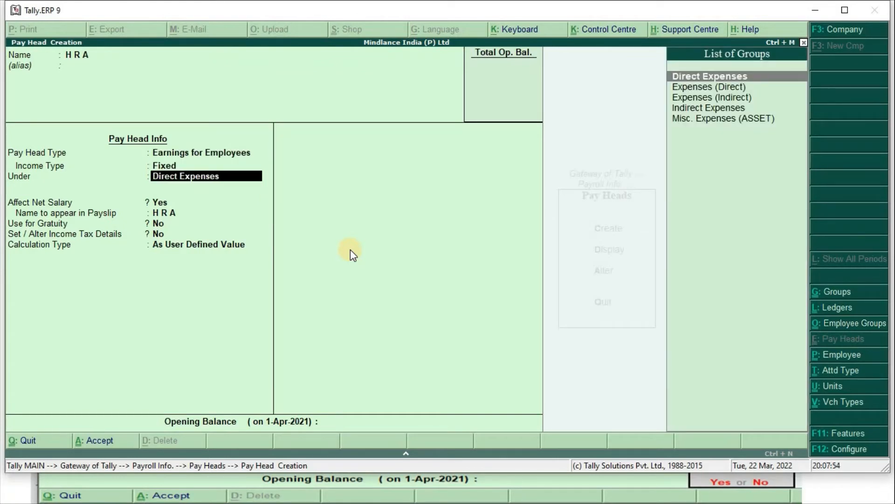
type("Ind")
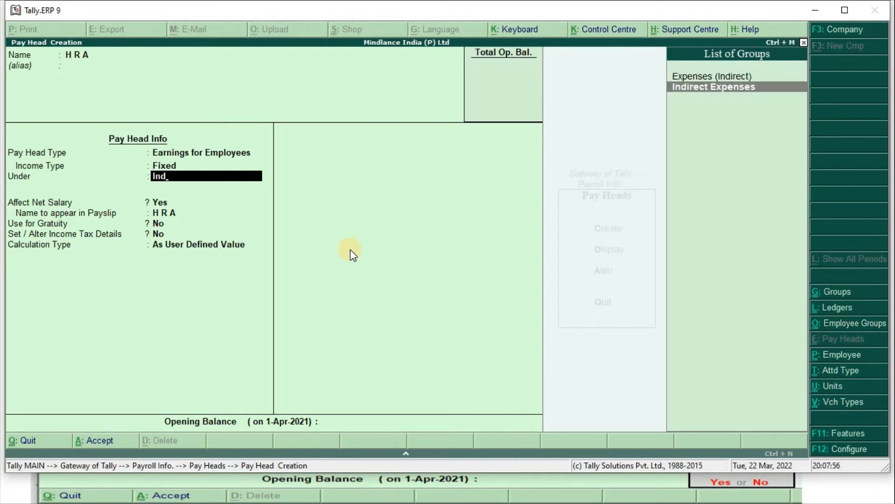
key("Return")
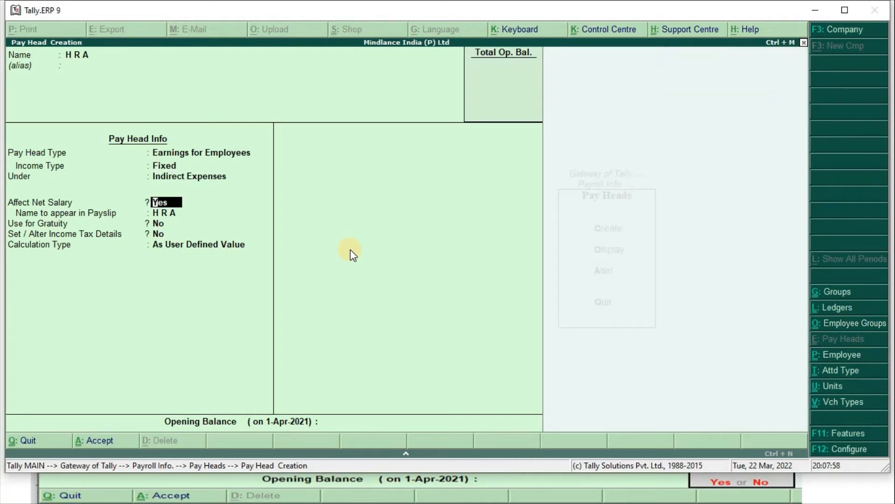
key("Return")
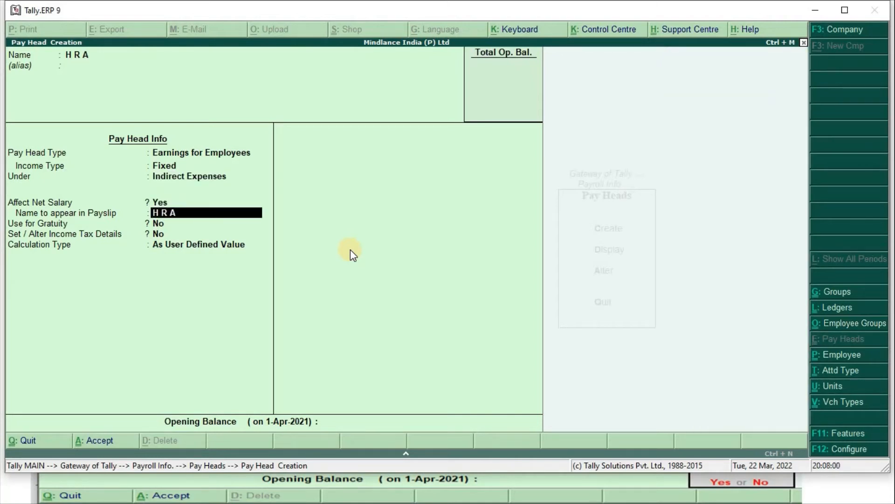
key("Return")
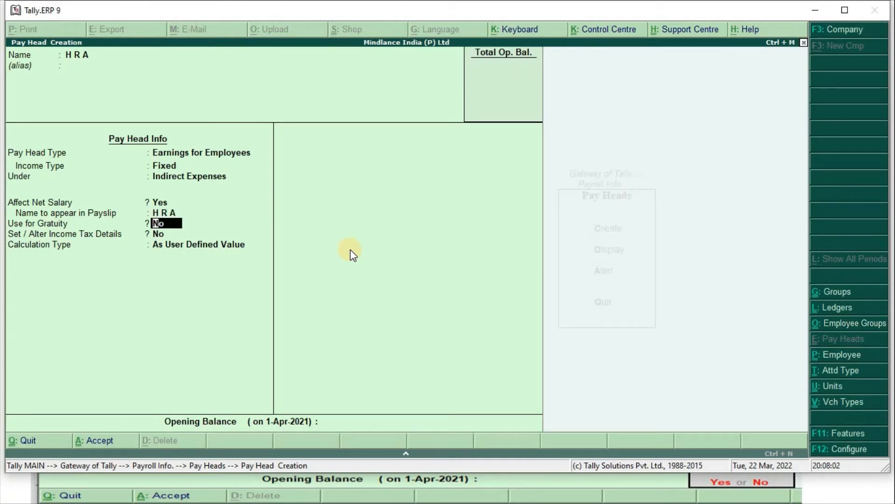
key("Return")
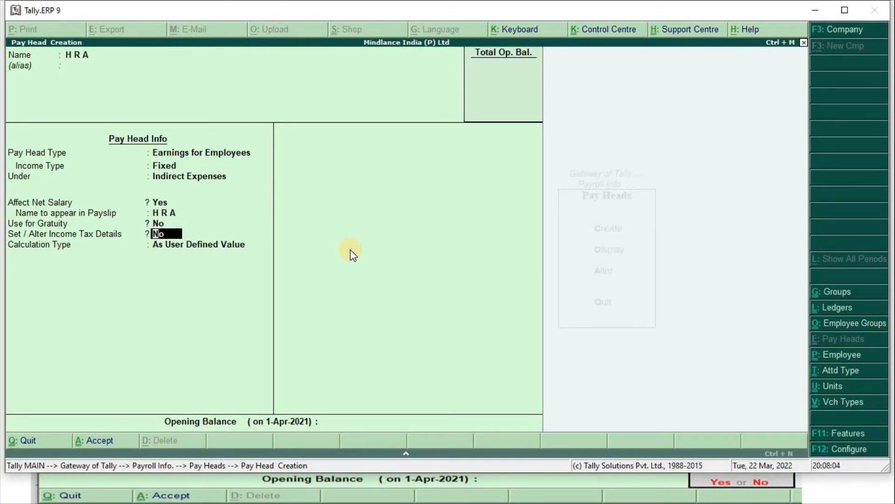
- Enable HRA's income tax details with House Rent Allowance component on projected value
type("y")
key("Return")
type("Hou")
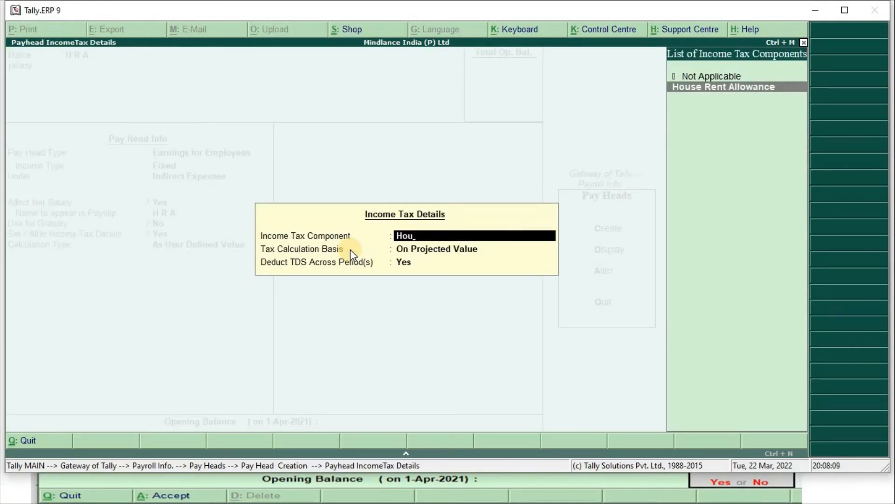
key("Return")
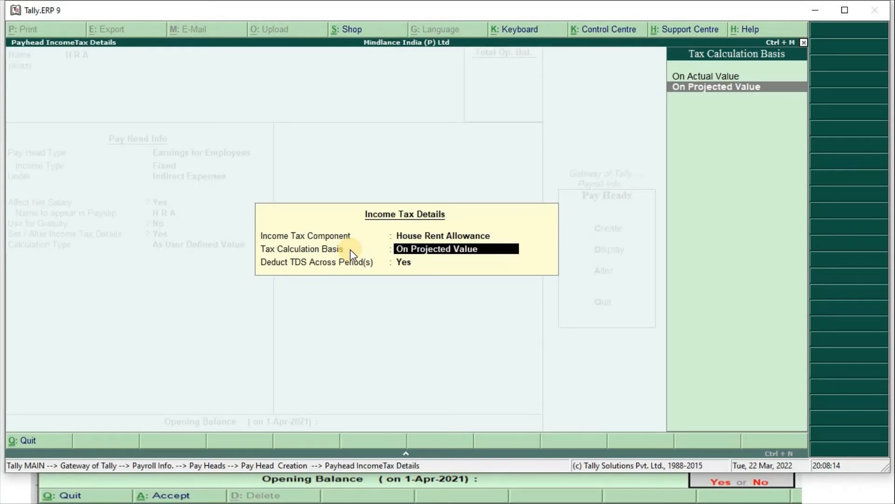
key("Return")
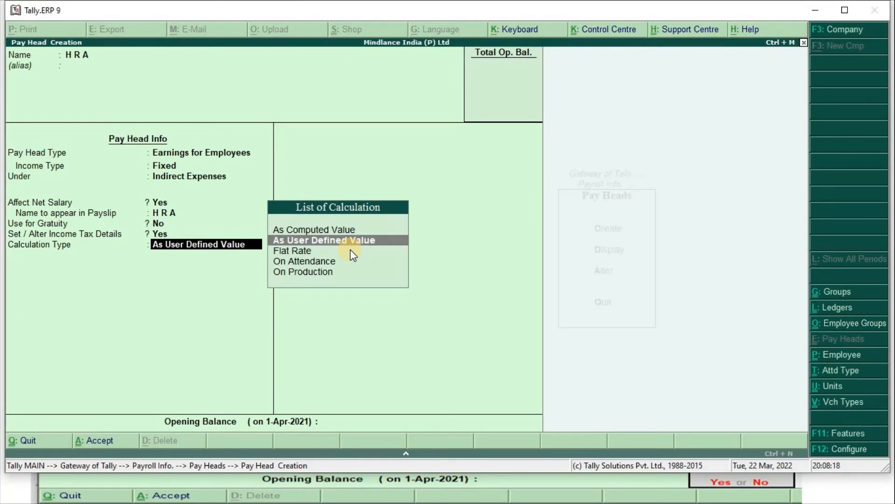
- Make HRA an As Computed Value pay head with Normal Rounding, limit 1
key("Up")
key("Return")
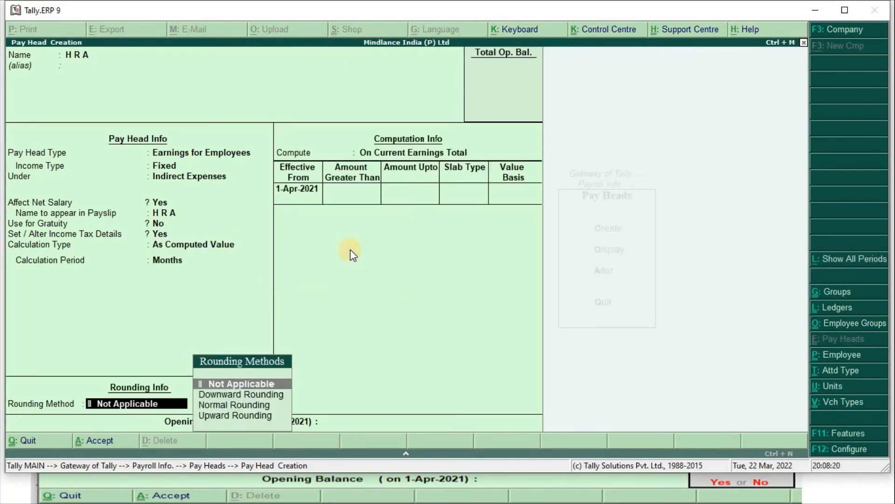
key("Down")
key("Down")
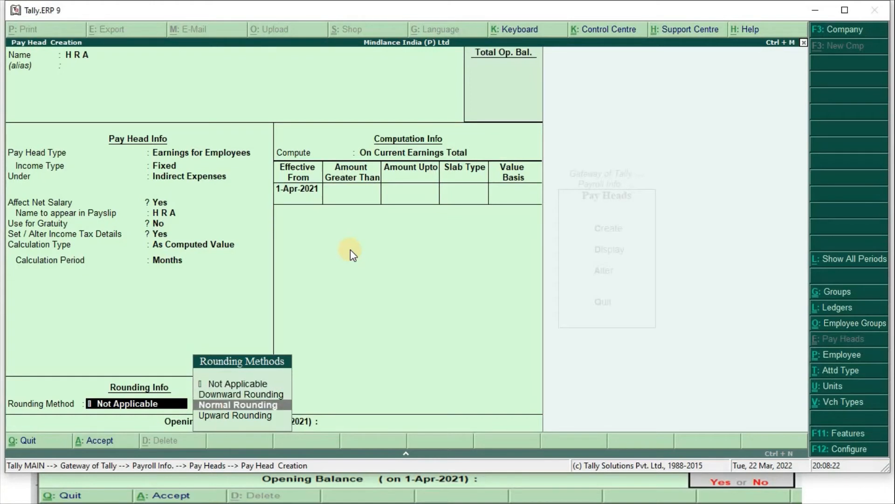
key("Return")
type("1")
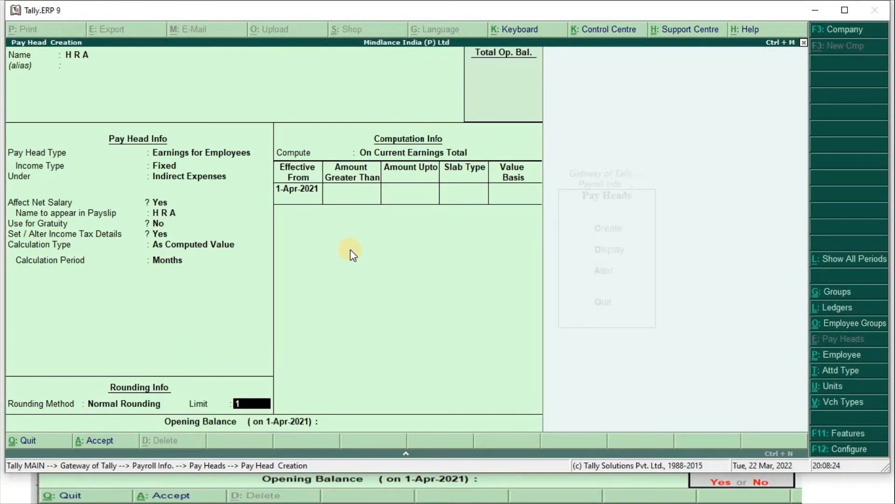
key("Return")
- Compute HRA on a specified formula as 20% of Basic Salary
key("Down")
key("Down")
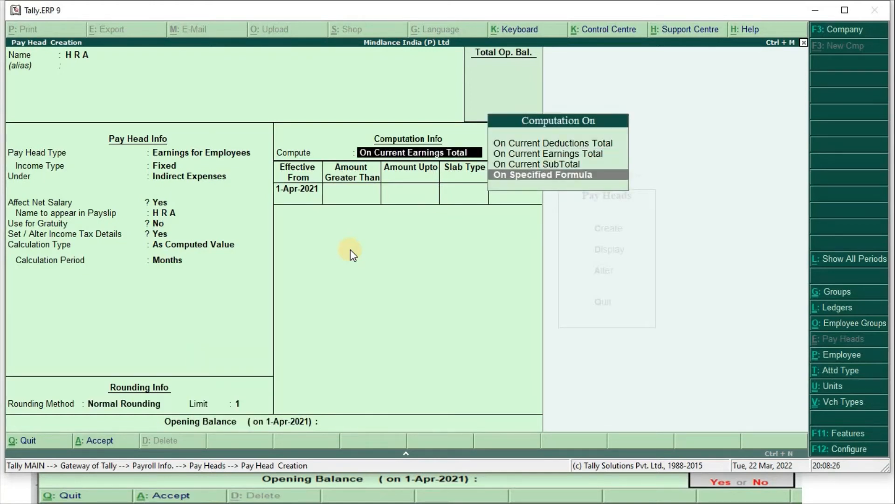
key("Return")
key("Return")
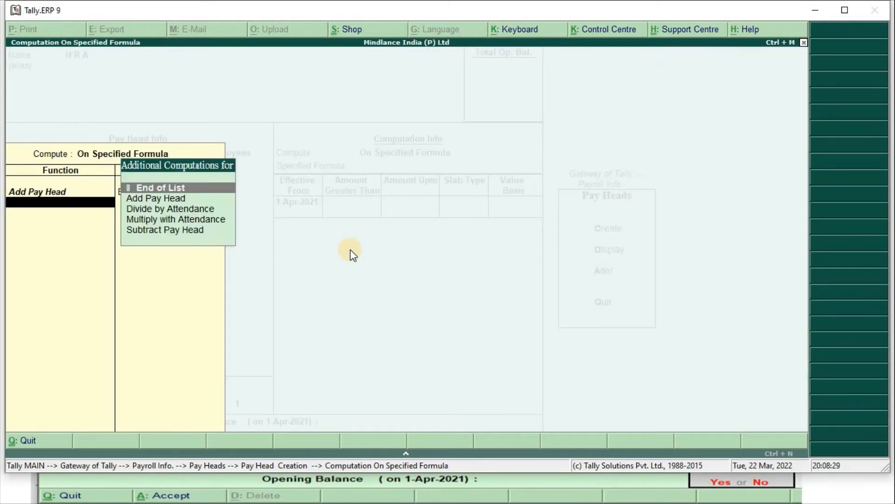
key("Return")
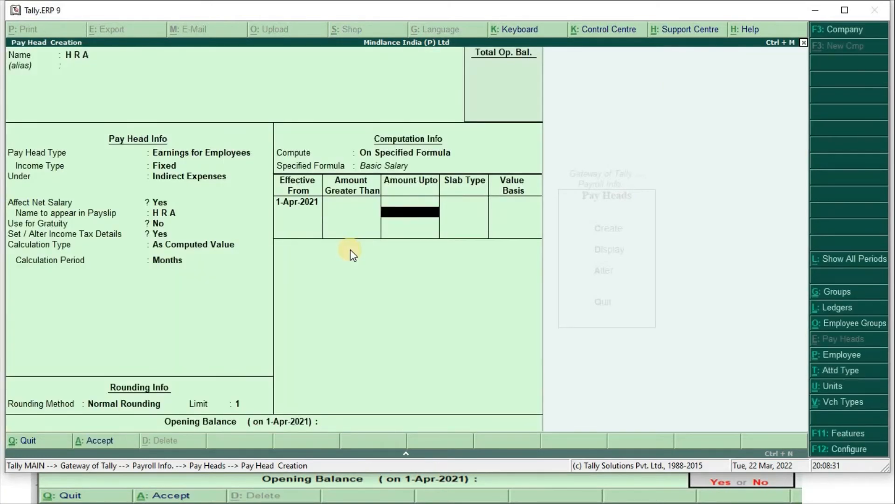
key("Return")
key("Return")
type("20")
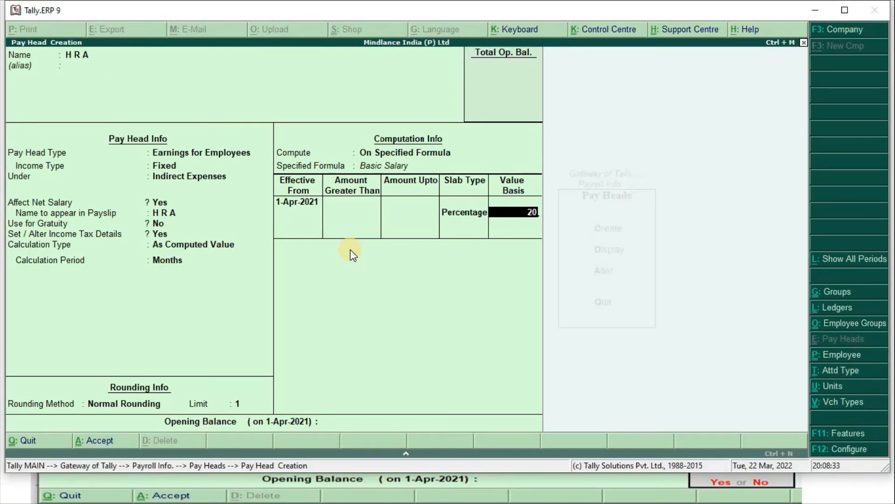
key("Return")
key("Return")
key("Return")
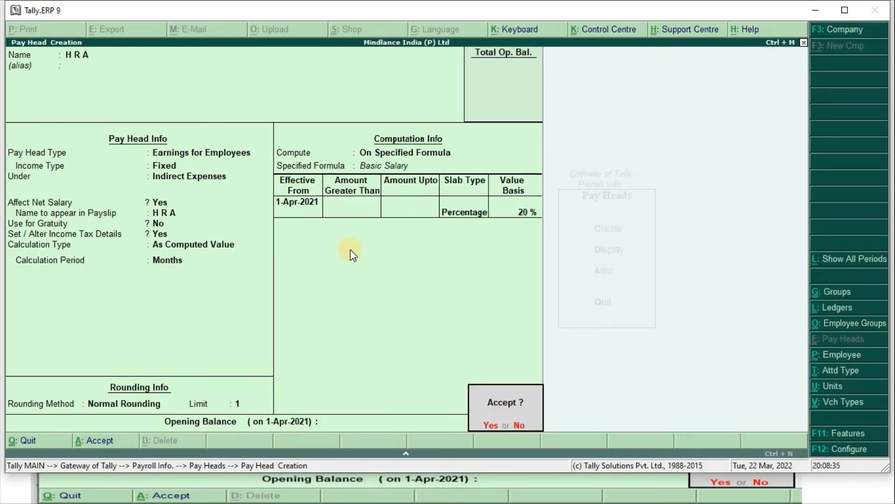
key("Return")
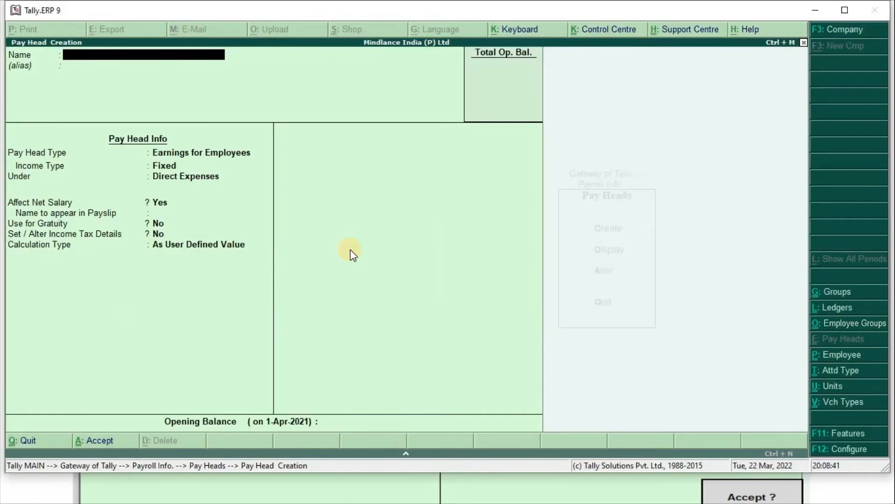
- Enter Conveyance as a fixed employee earning under Indirect Expenses, affecting net salary, no gratuity
type("Conveyance")
key("Return")
key("Return")
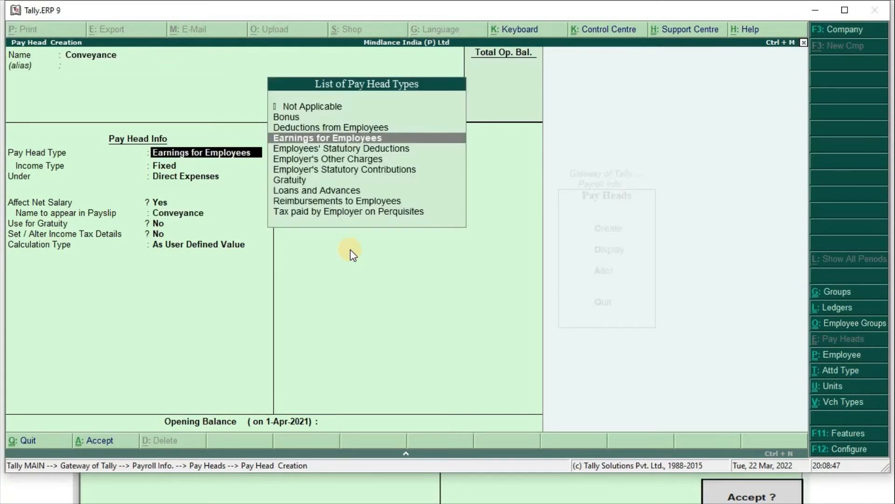
key("Return")
key("Return")
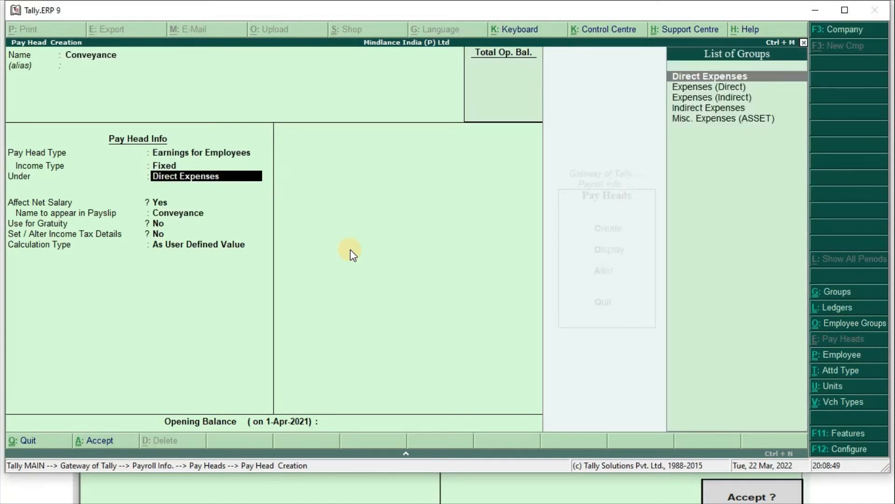
type("Ind")
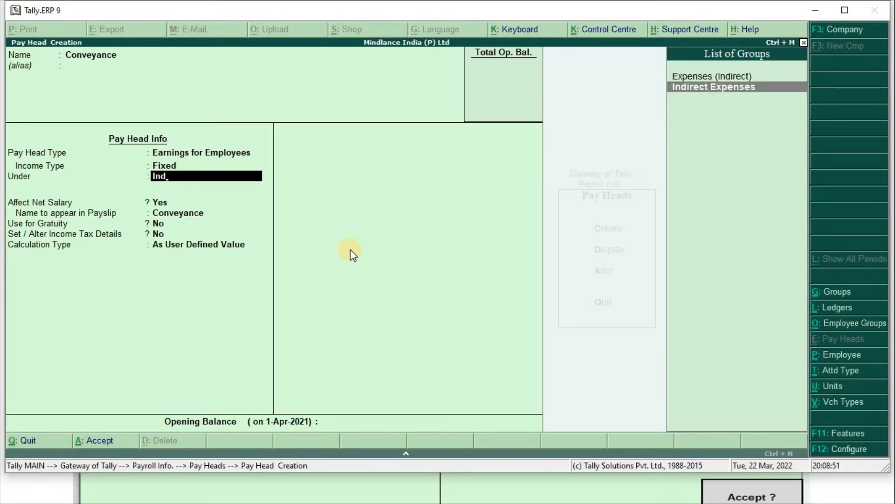
key("Return")
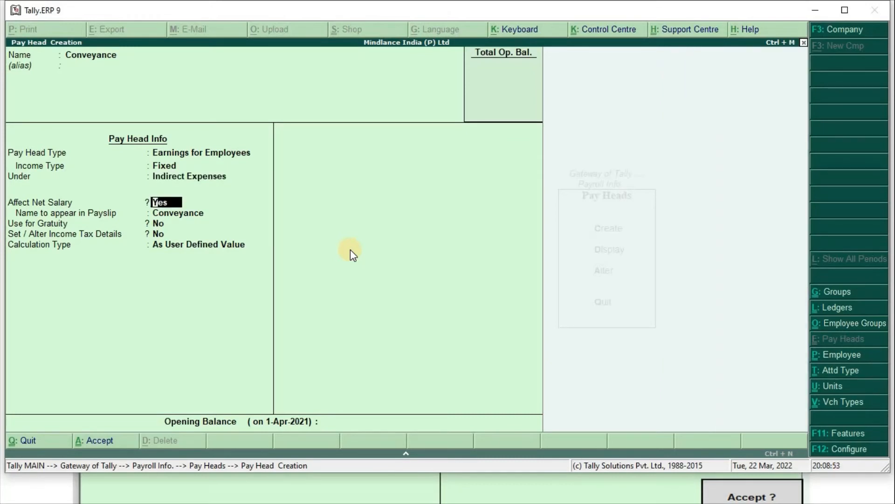
key("Return")
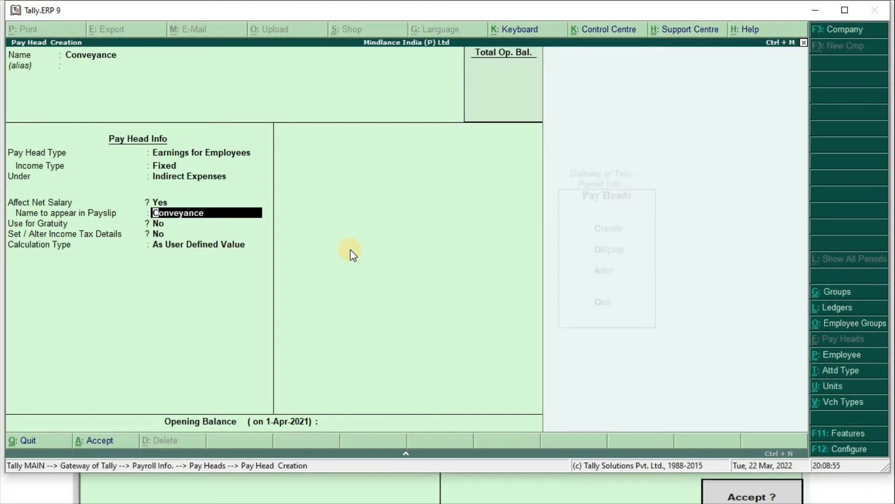
key("Return")
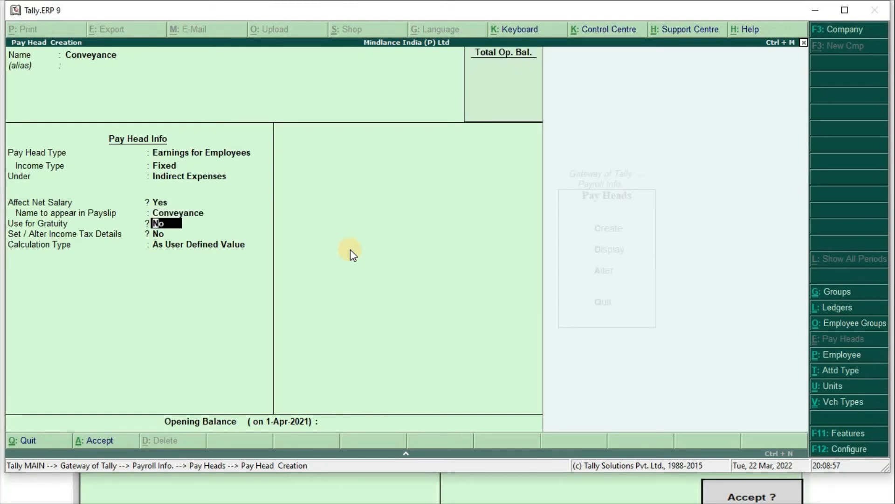
key("Return")
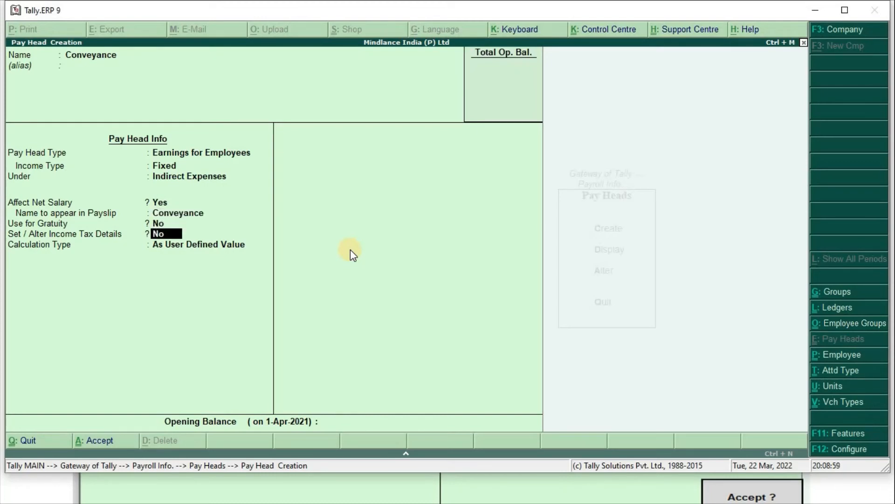
- Enable Conveyance's income tax details as Transport Allowance, keep As User Defined Value, no opening balance
type("y")
key("Return")
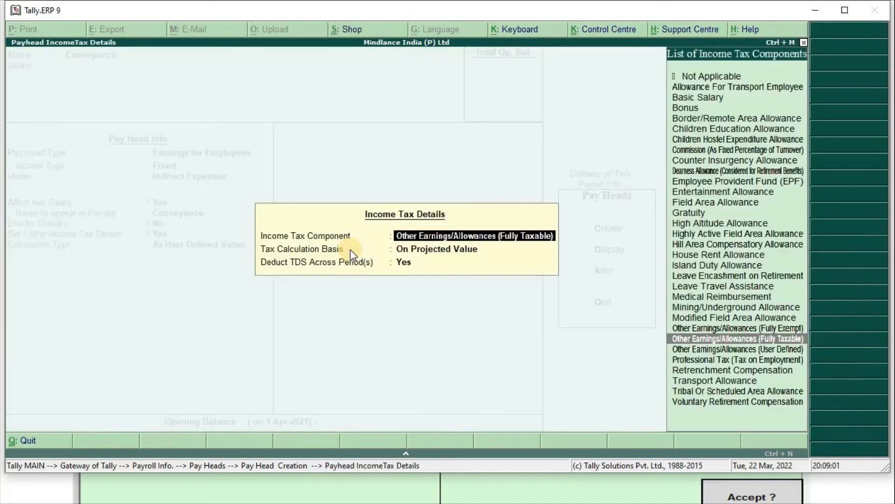
type("T")
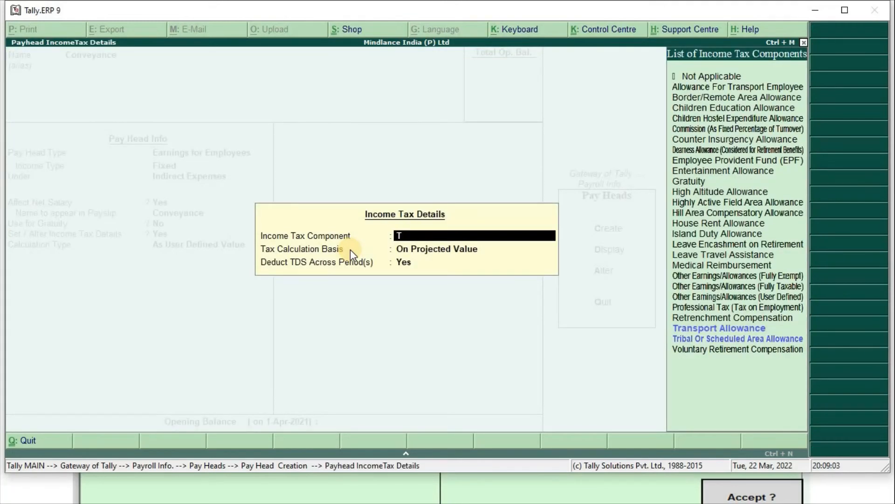
type("ra")
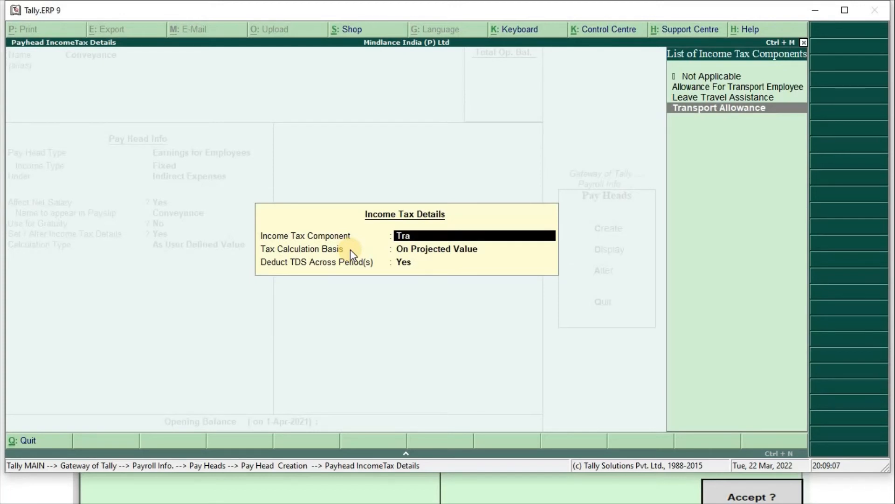
key("Return")
key("Return")
key("Return")
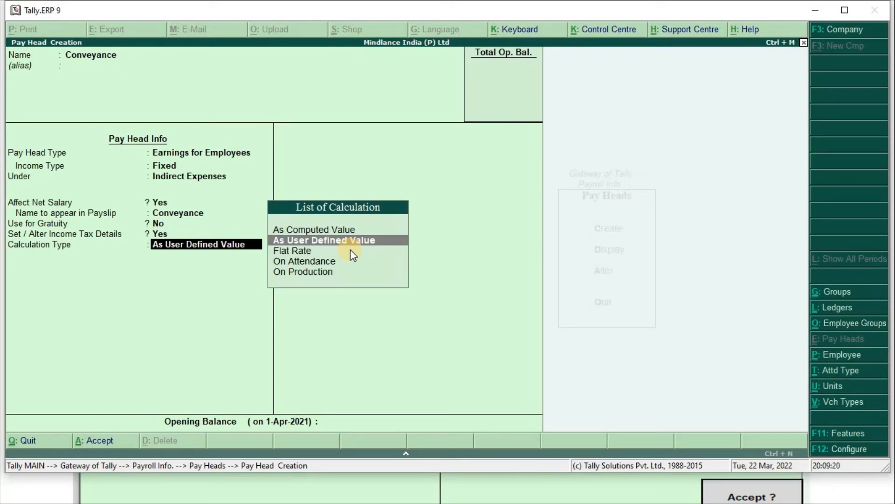
key("Return")
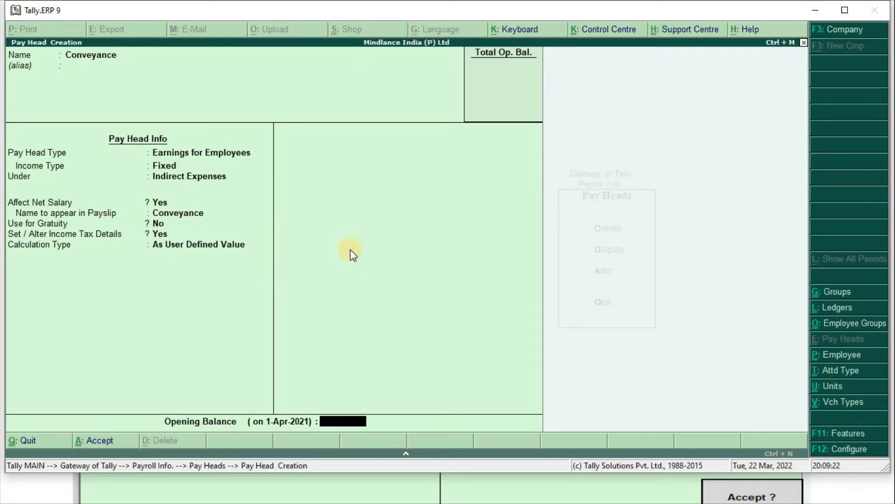
key("Return")
key("Return")
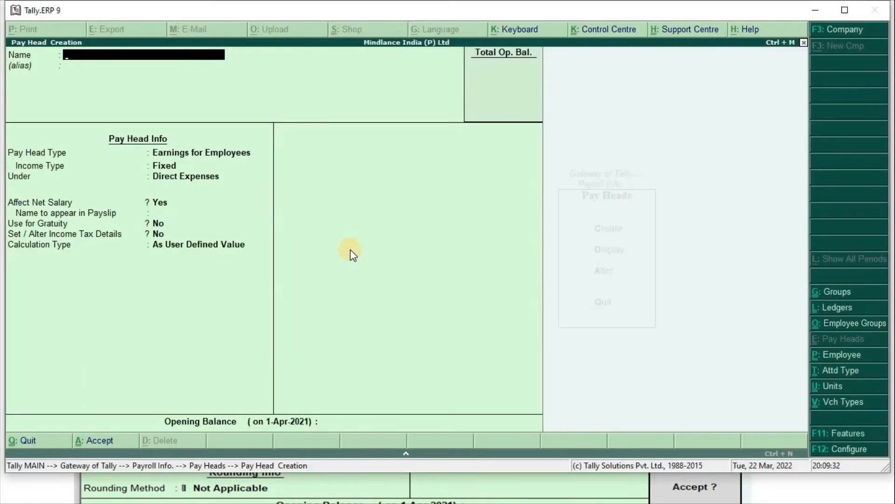
- Enter Overtime as an employee earning under Indirect Expenses, affecting net salary
type("Overtime")
key("Return")
key("Return")
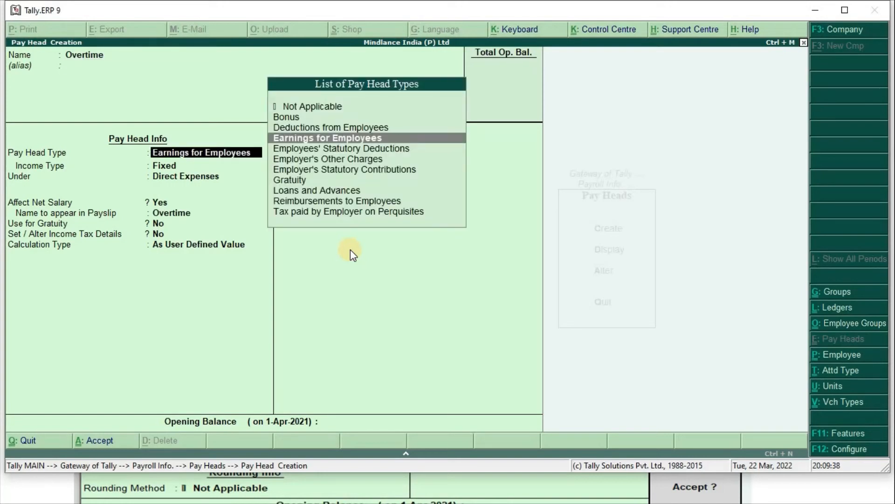
key("Return")
key("Return")
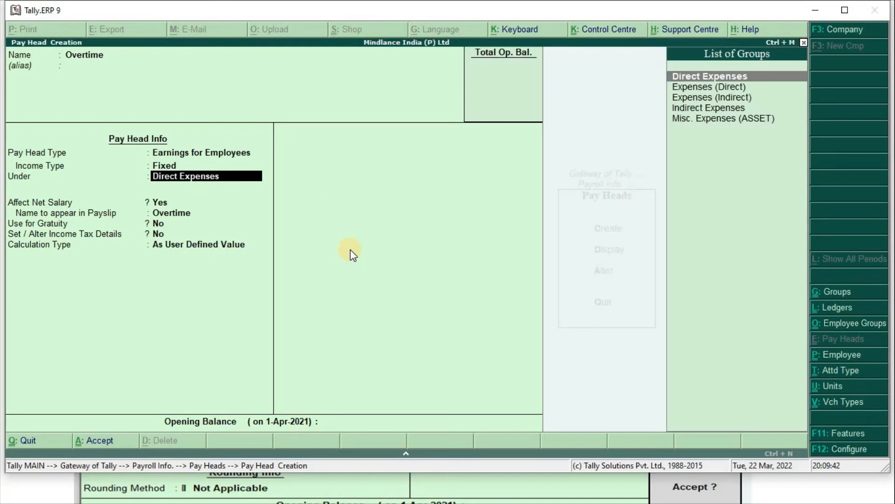
type("Ind")
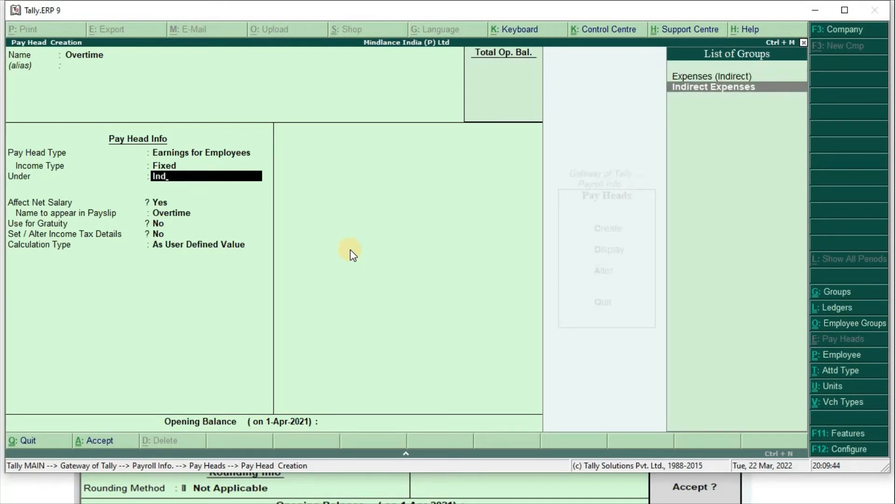
key("Return")
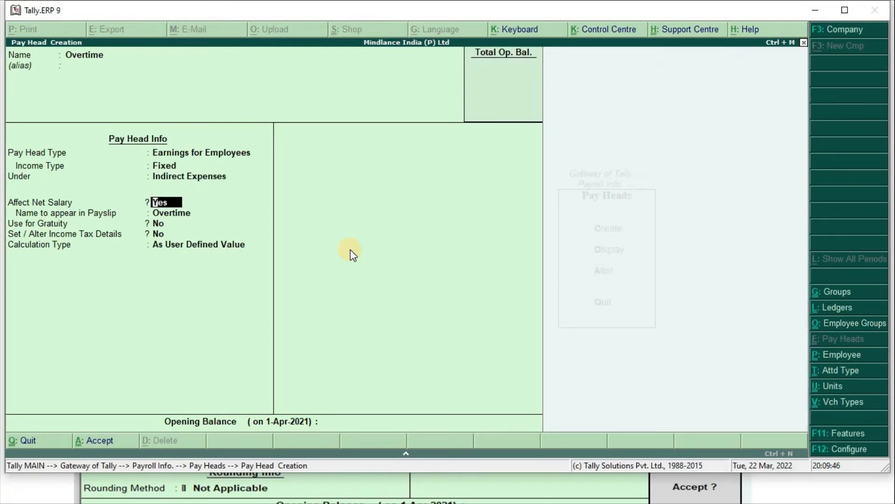
key("Return")
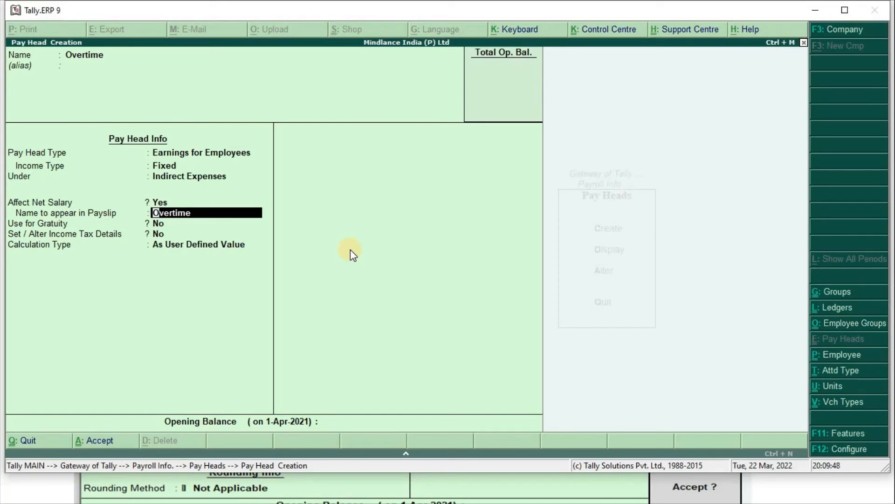
- Change Overtime's income type to Variable, keeping payslip name Overtime and gratuity No
key("BackSpace")
key("BackSpace")
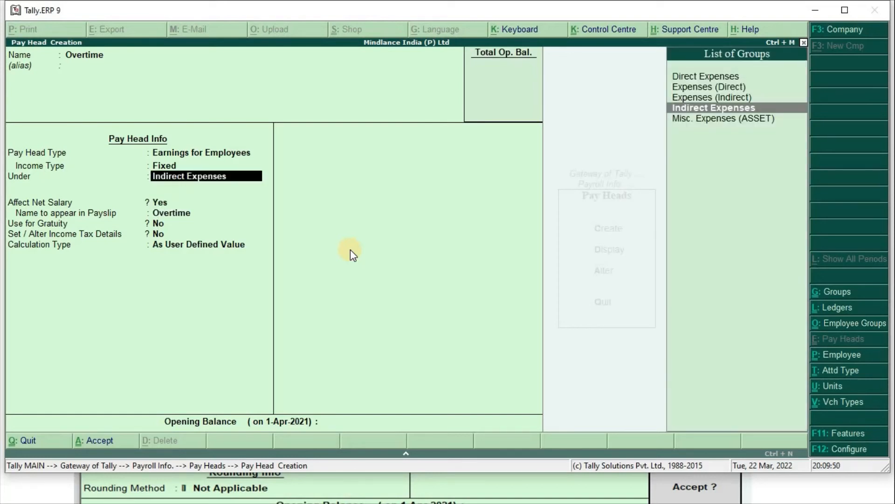
key("BackSpace")
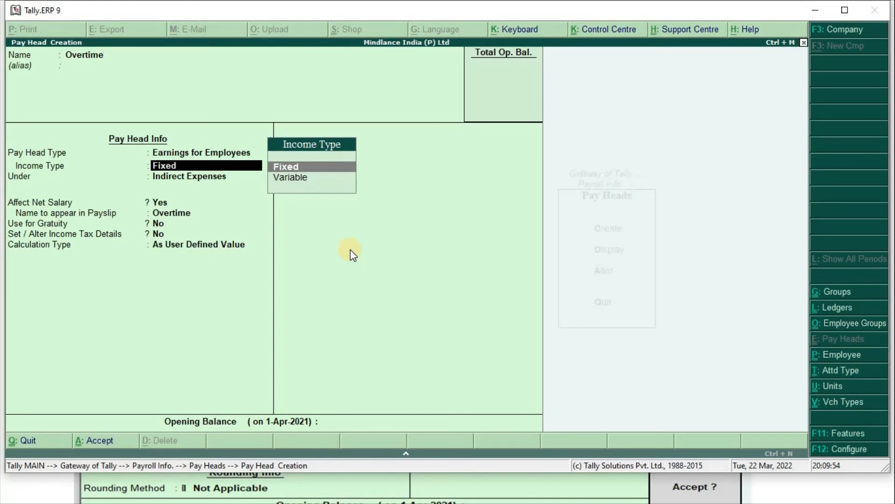
key("Down")
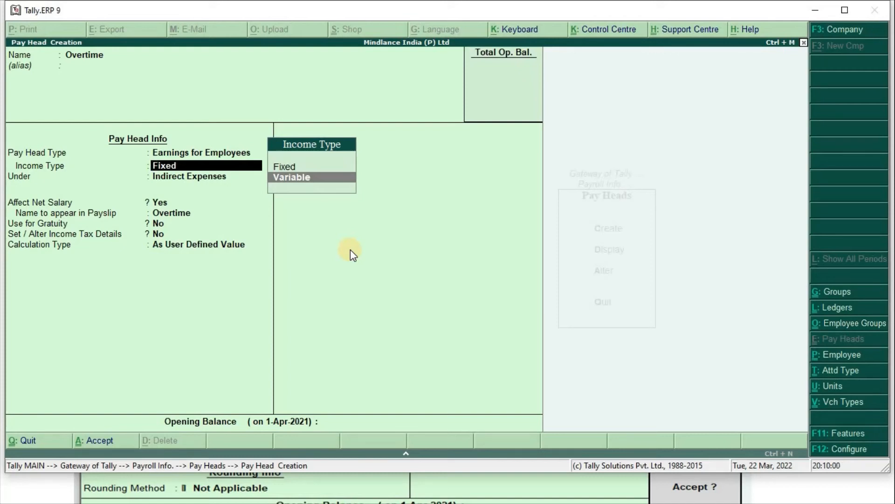
key("Return")
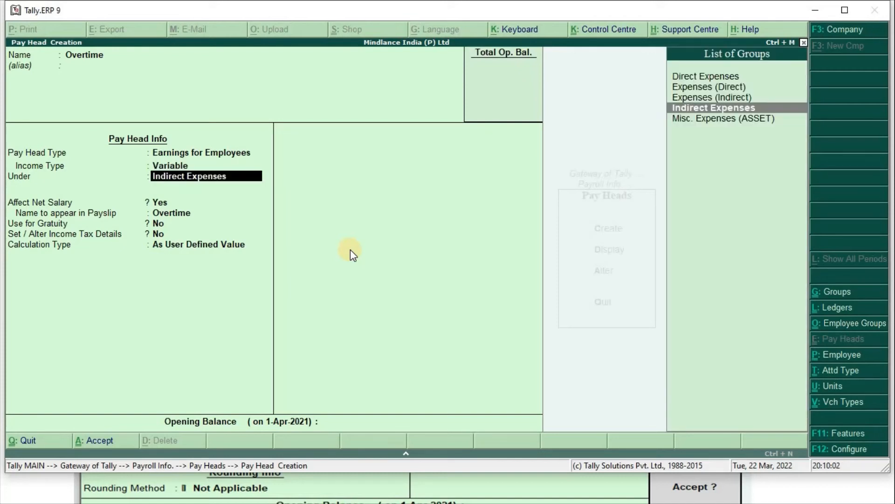
key("Return")
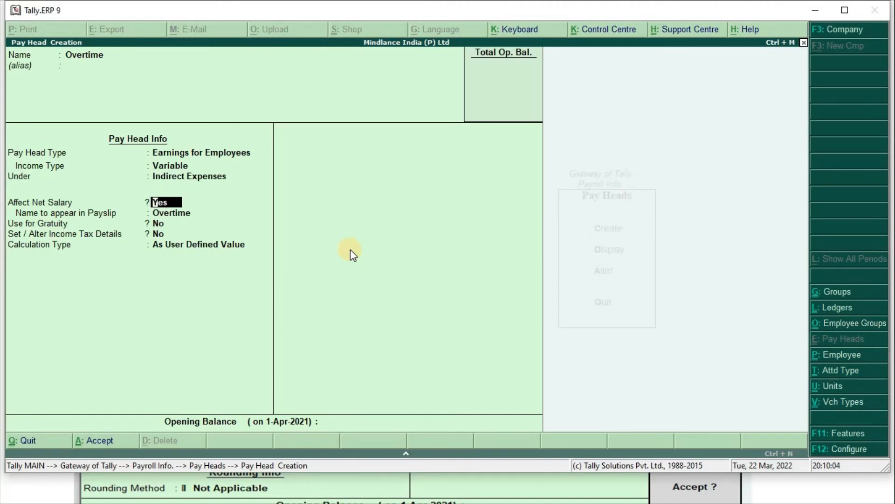
key("Return")
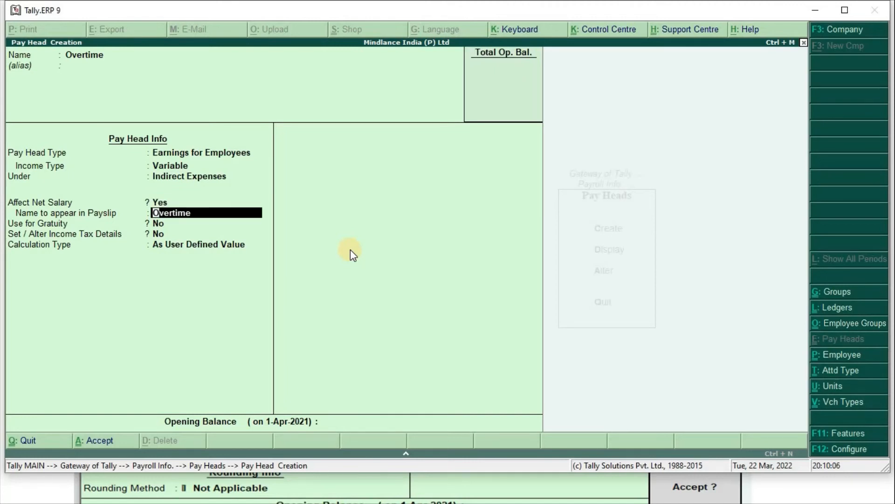
key("Return")
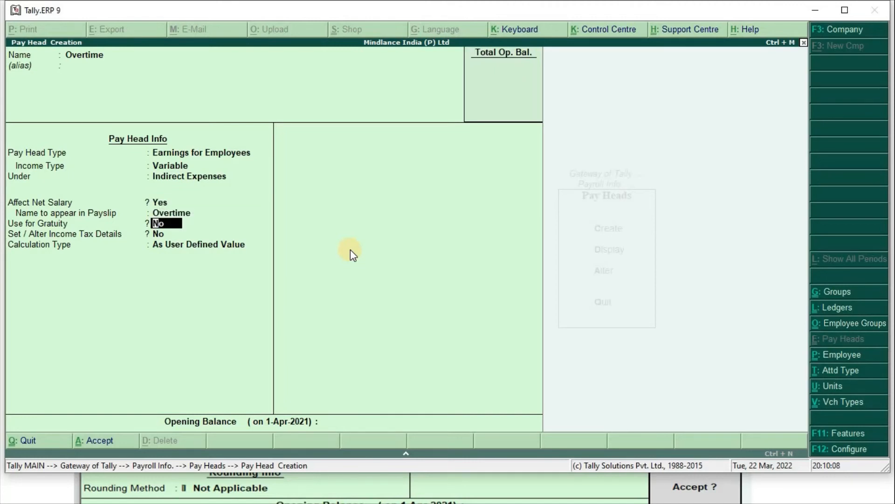
key("Return")
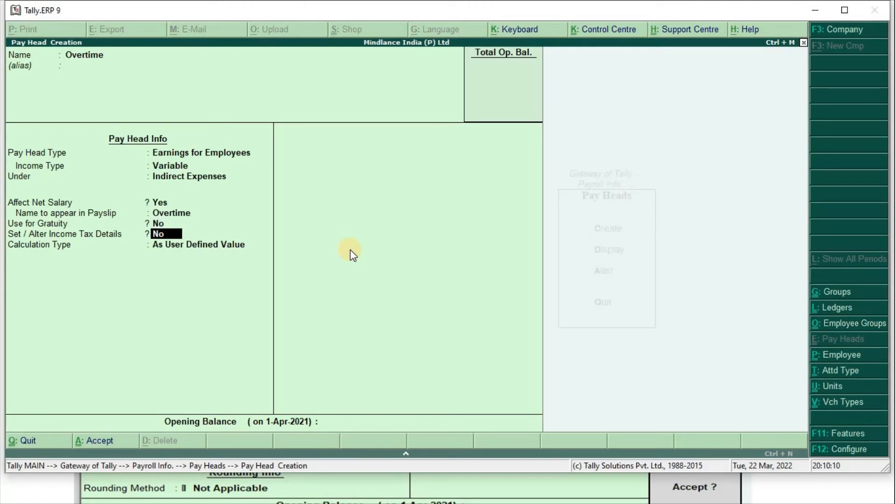
- Enable Overtime's tax details as Other Earnings/Allowances (Fully Taxable) on projected value, As User Defined Value
type("y")
key("Return")
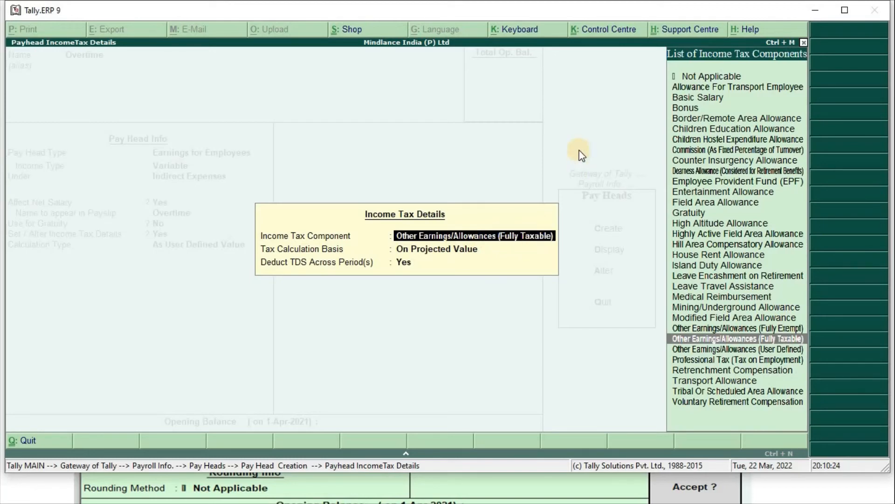
key("Return")
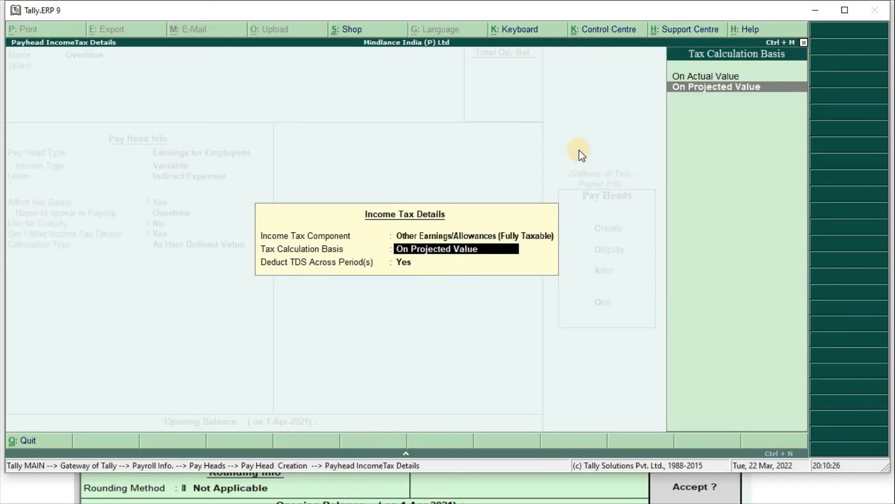
key("Return")
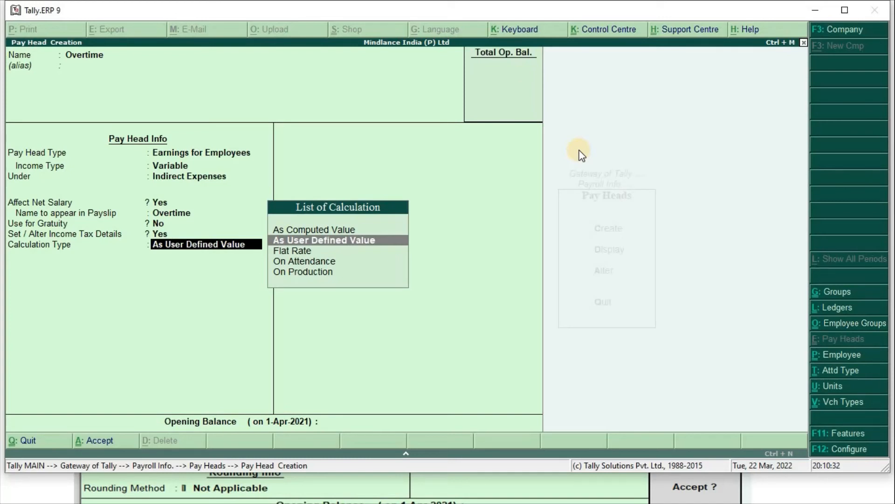
key("Return")
key("Return")
key("Return")
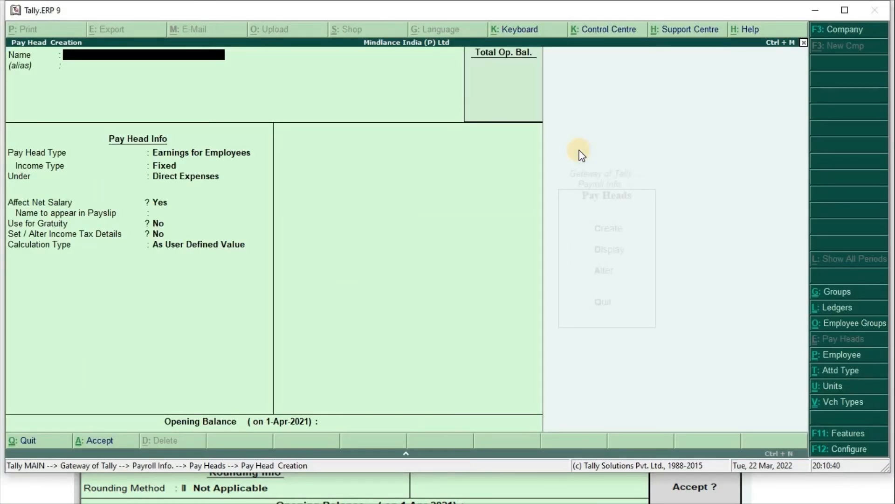
- Reopen the Overtime pay head and calculate it On Production with Overtime as production type
key("Page_Up")
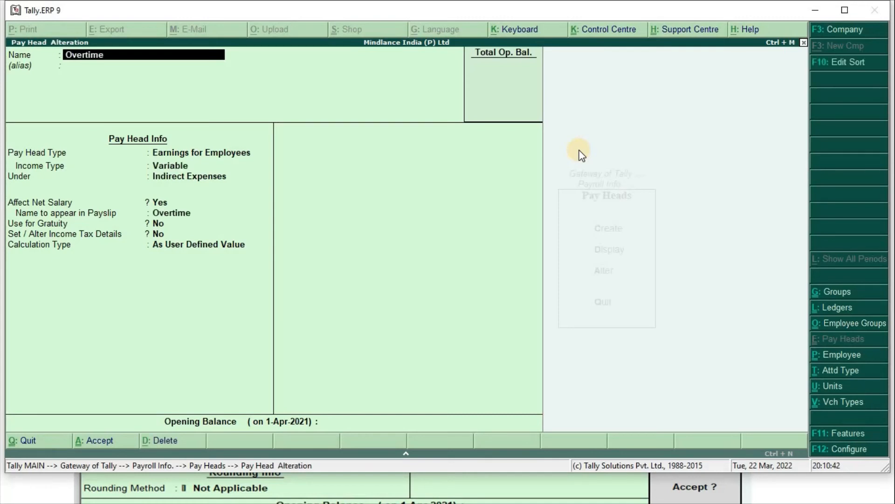
key("Return")
key("Return")
key("Return")
key("Return")
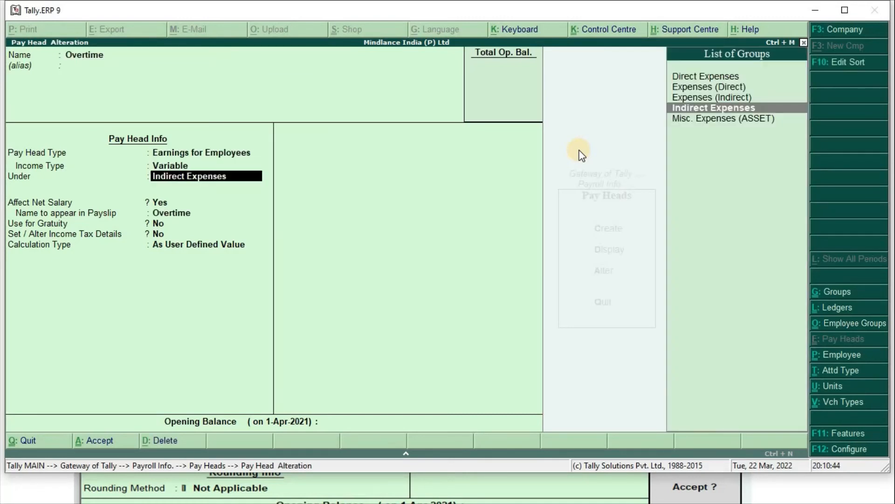
key("Return")
key("Return")
key("Return")
key("Return")
key("Return")
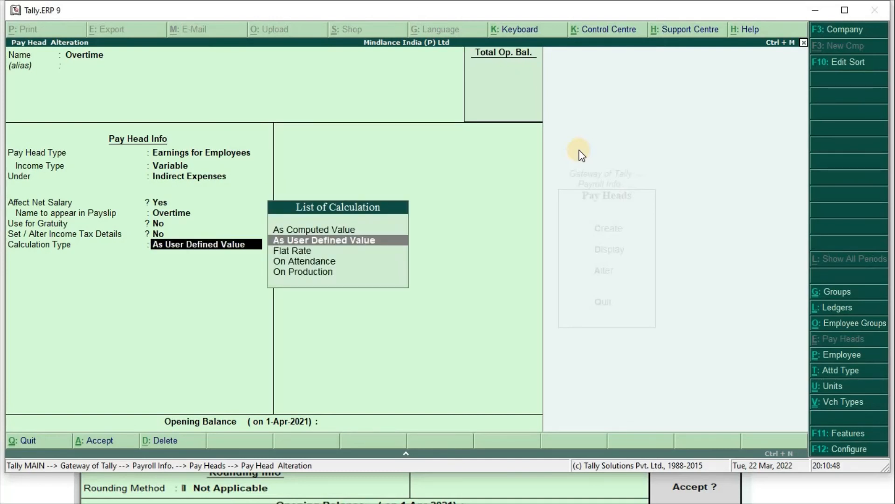
key("Down")
key("Down")
key("Down")
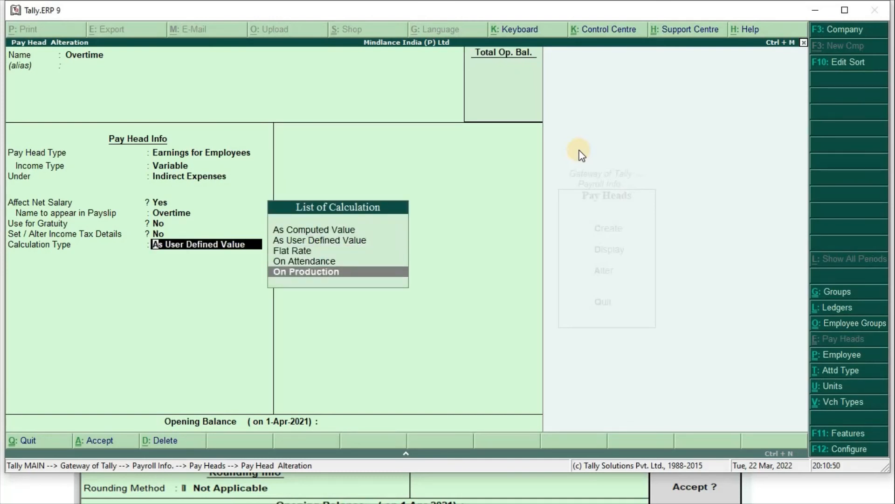
key("Return")
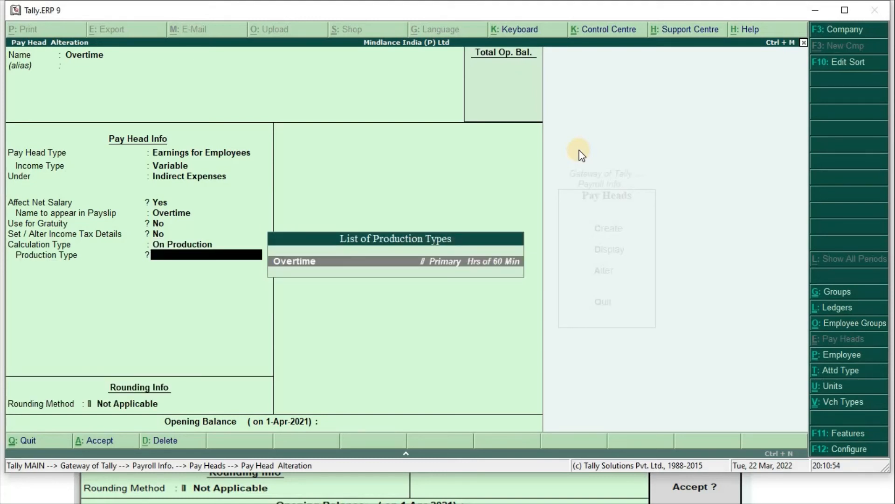
key("Return")
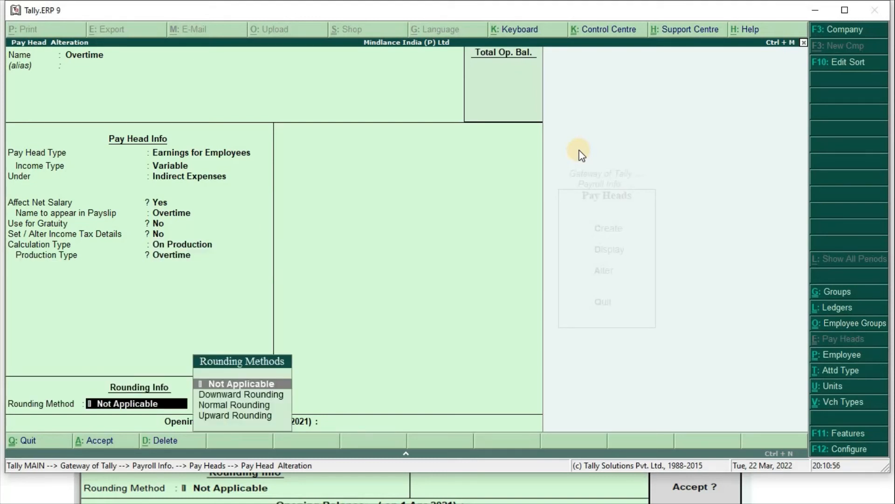
- Apply Normal Rounding to Overtime with a rounding limit of 1
key("Down")
key("Down")
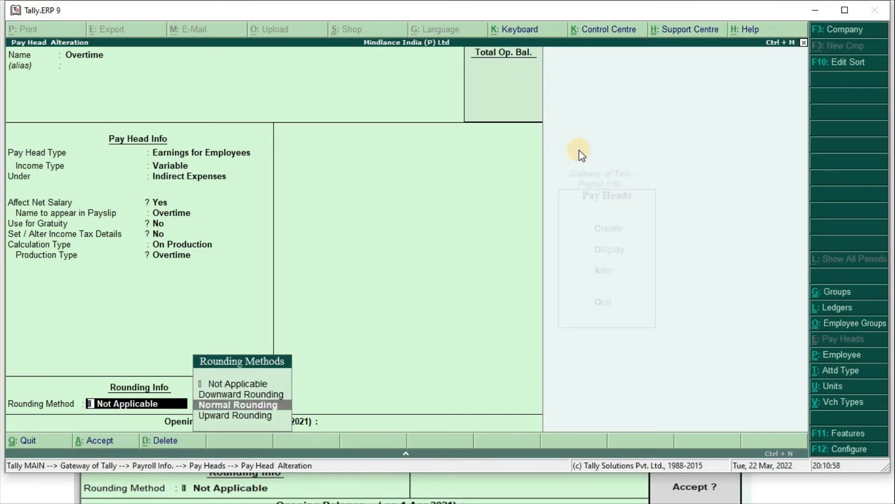
key("Return")
type("1")
key("Return")
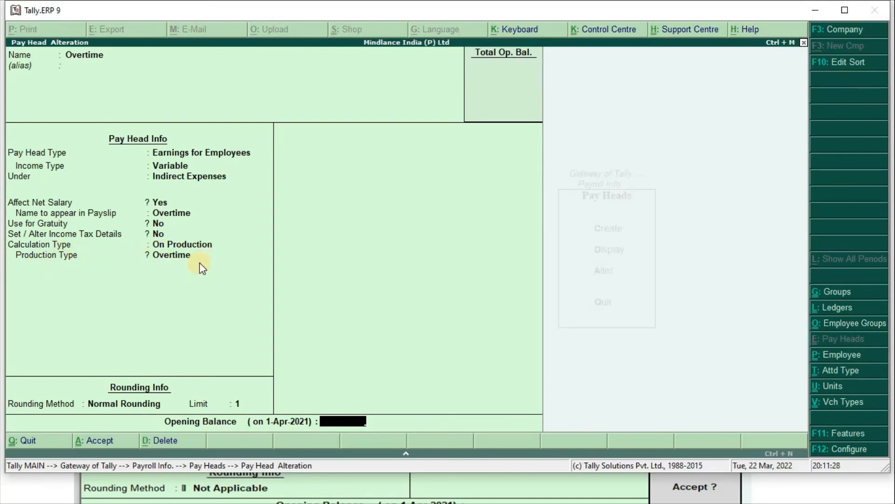
- Re-enable Overtime's income tax details as Other Earnings/Allowances (Fully Taxable), keeping On Production and rounding 1
key("BackSpace")
key("BackSpace")
key("BackSpace")
key("BackSpace")
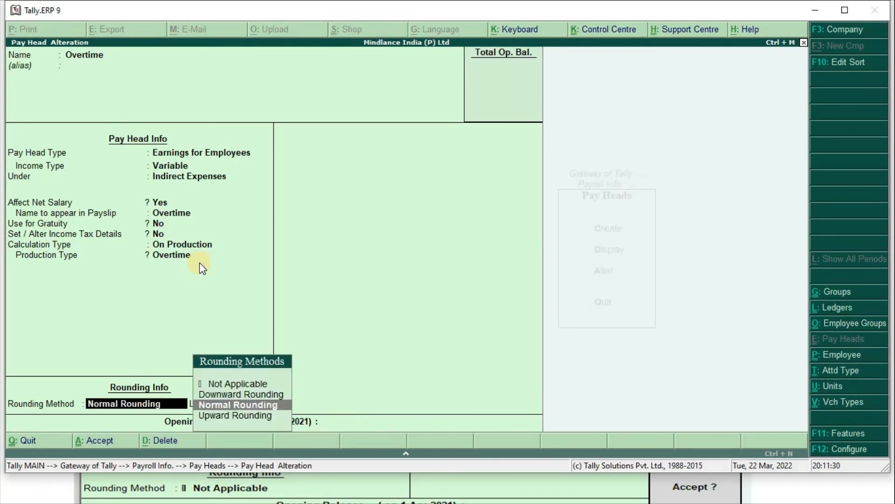
key("BackSpace")
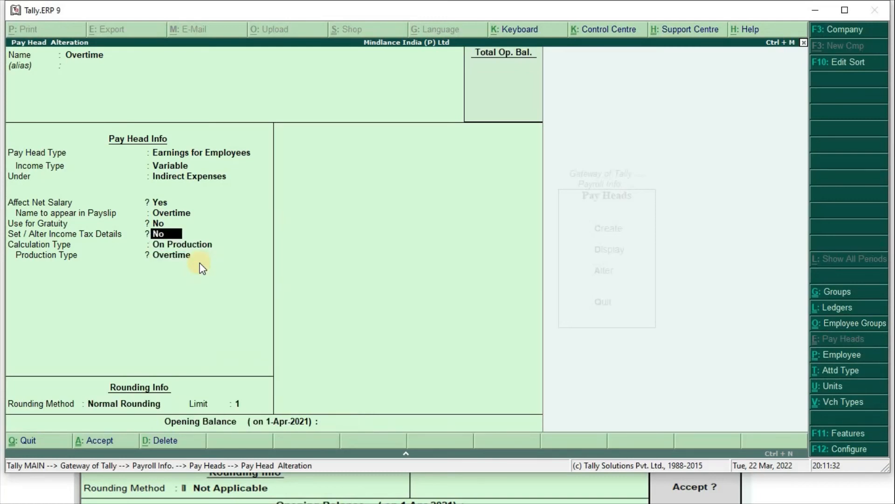
type("y")
key("Return")
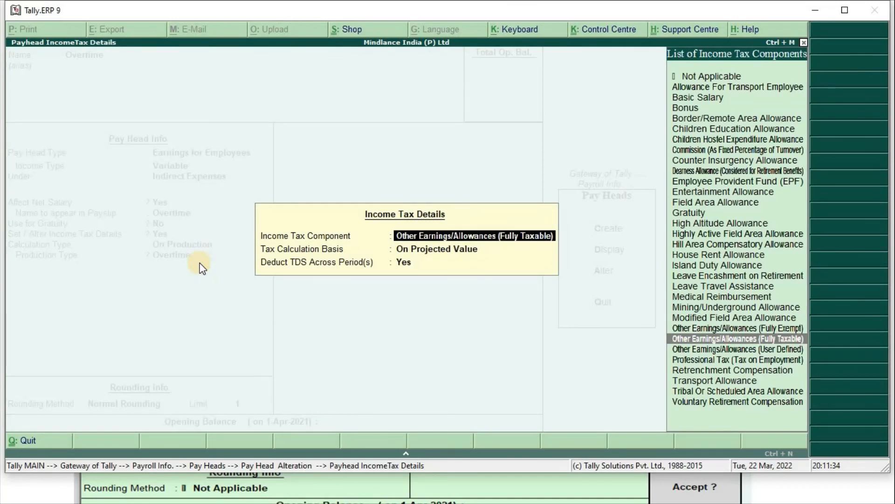
key("Return")
key("Return")
key("Return")
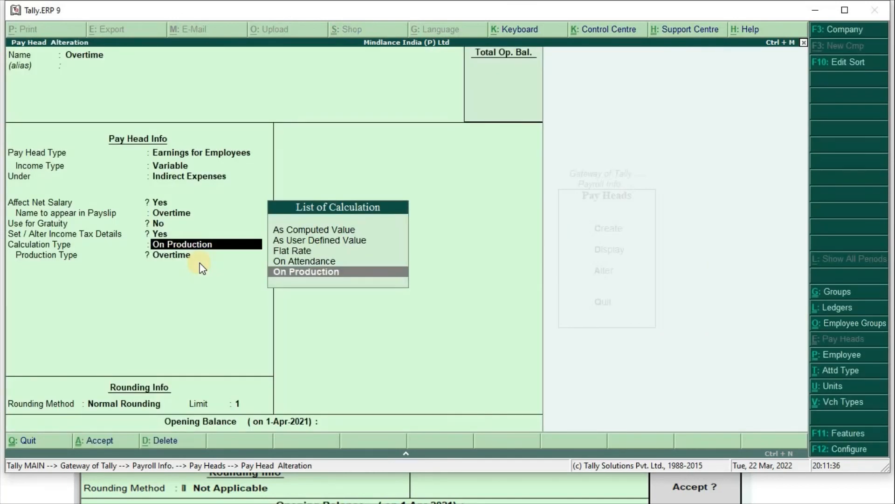
key("Return")
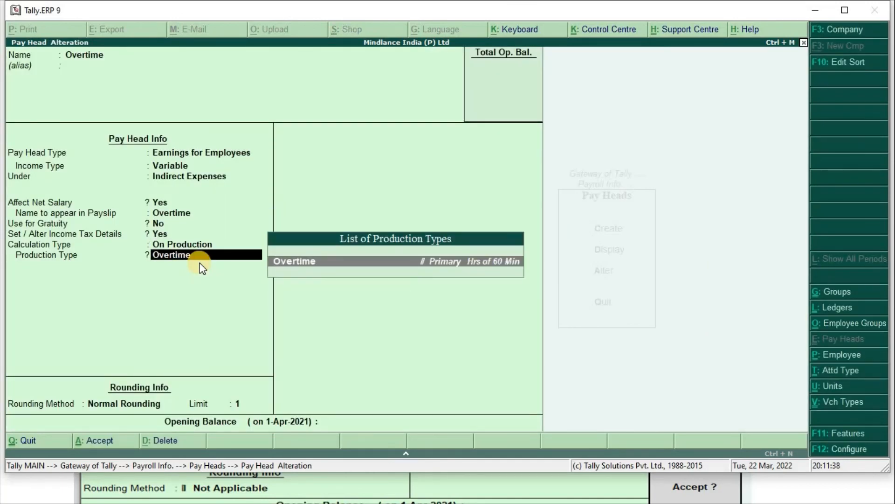
key("Return")
key("Return")
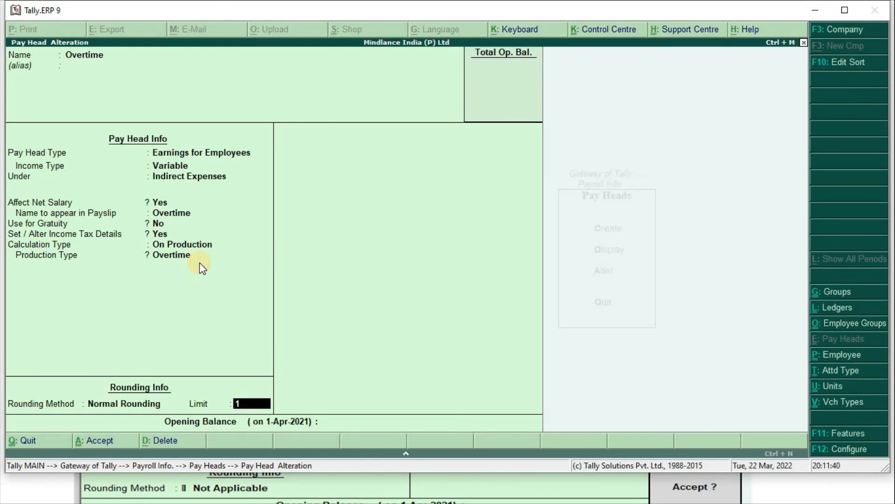
key("Return")
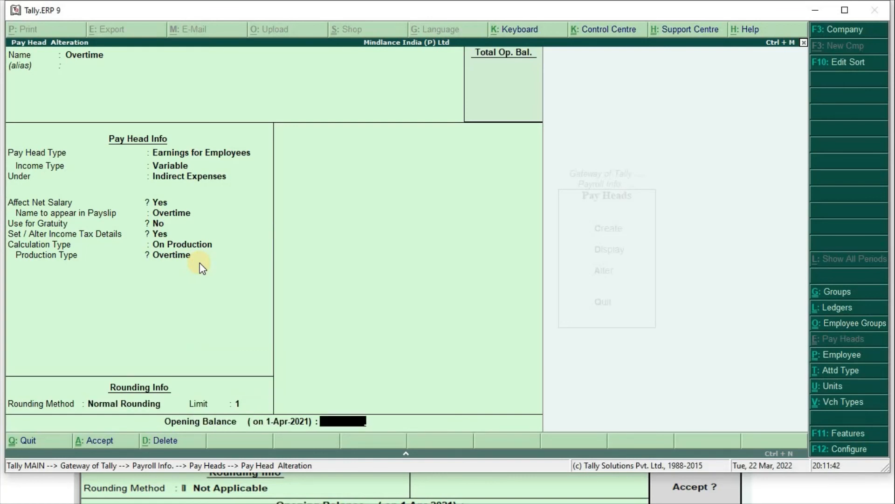
key("Return")
key("Return")
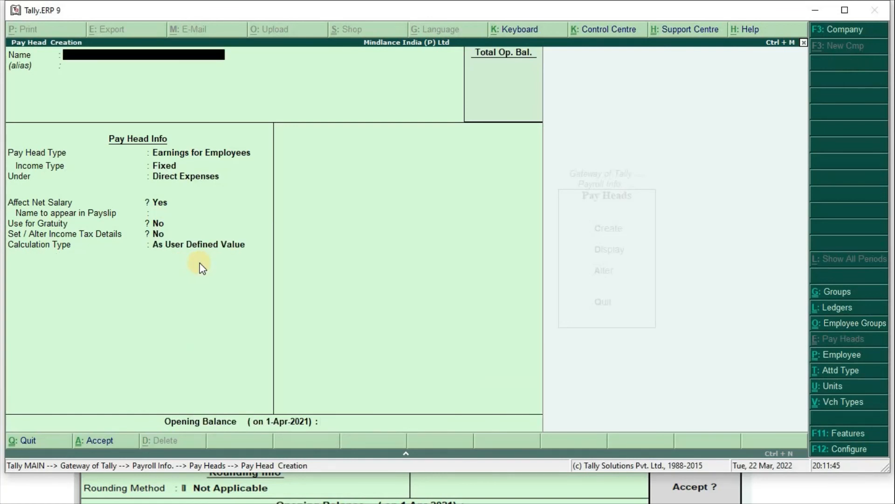
- Advance the presentation to the Variable Pay slide and return to the blank pay head form
key("alt+Tab")
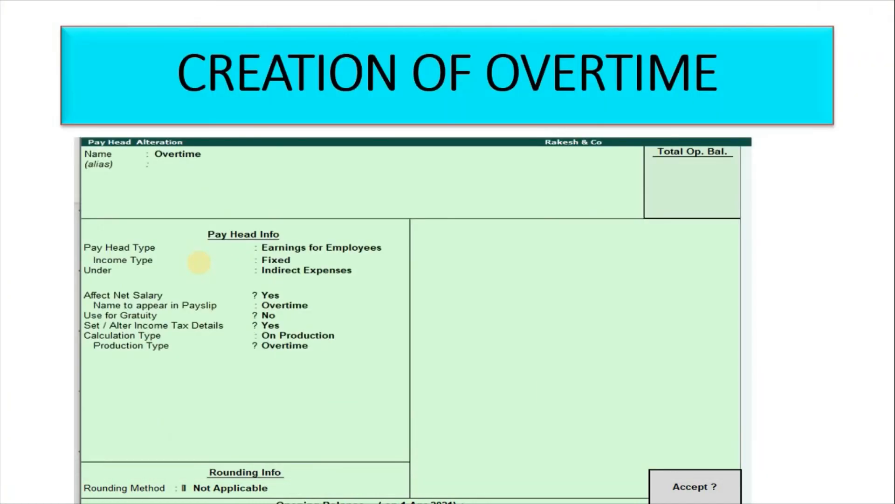
key("Right")
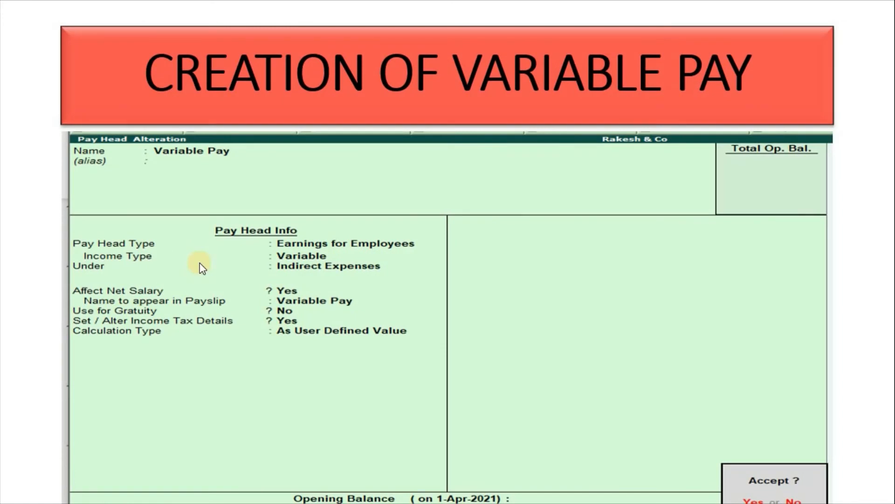
key("alt+Tab")
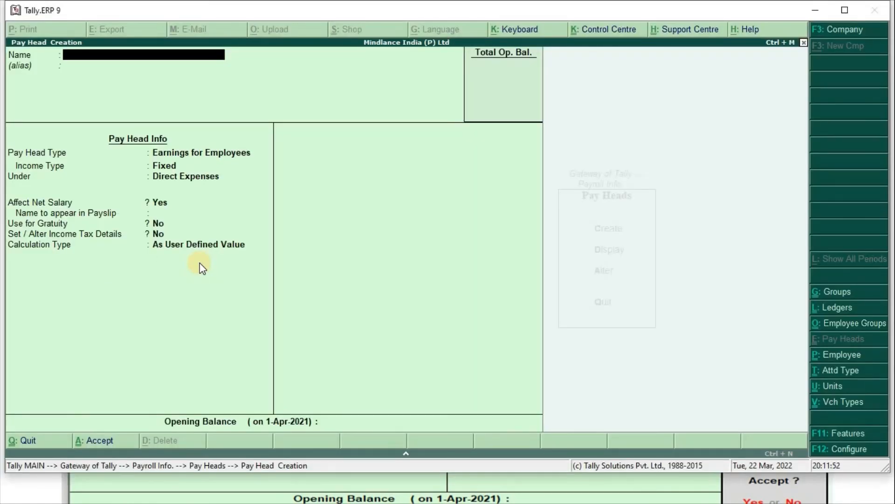
- Enter Variable Pay as a Variable employee earning under Indirect Expenses, affecting net salary, no gratuity
type("Variable Pay")
key("Return")
key("Return")
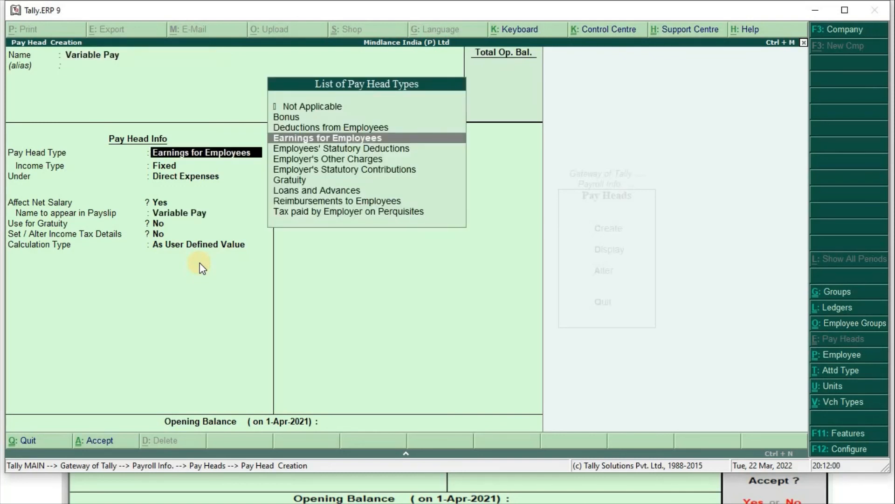
key("Return")
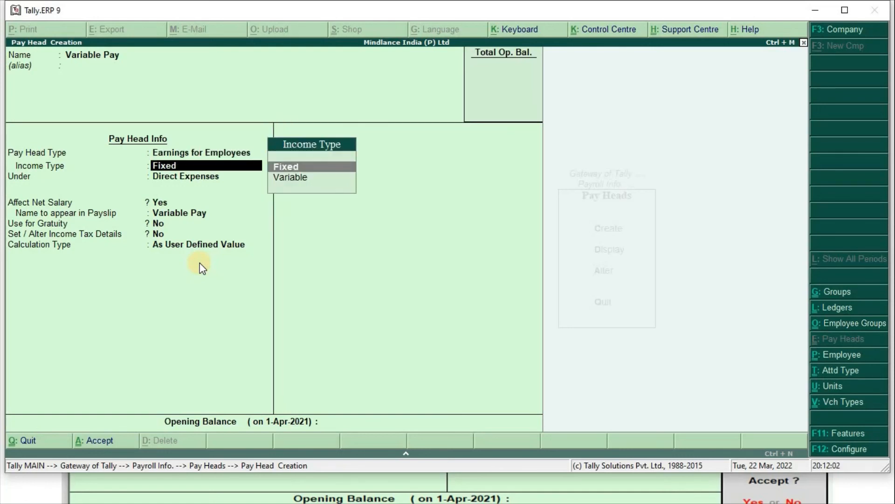
key("Down")
key("Return")
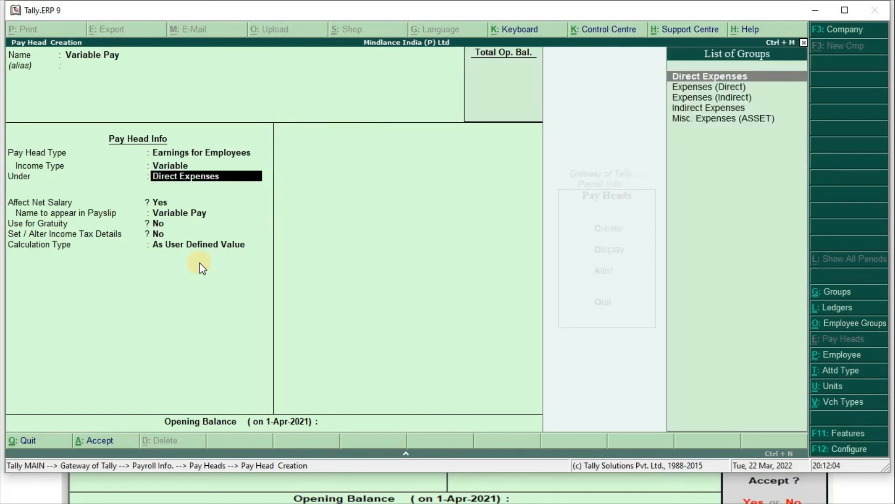
type("Ind")
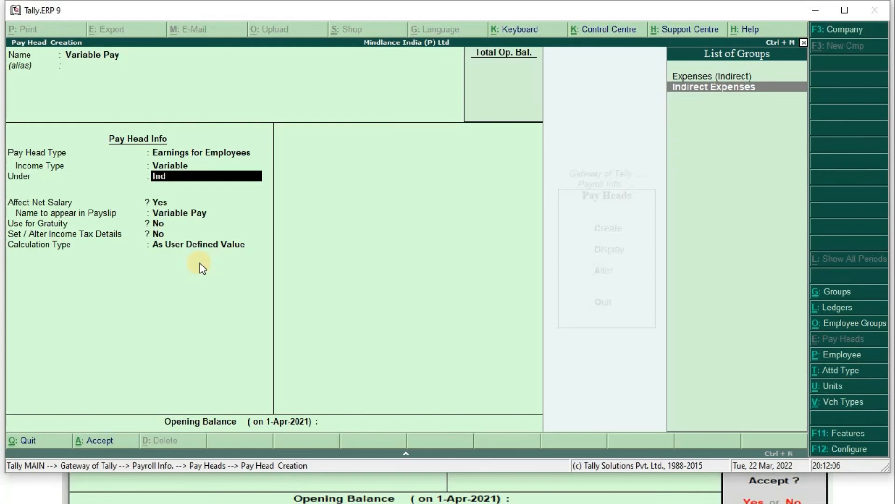
key("Return")
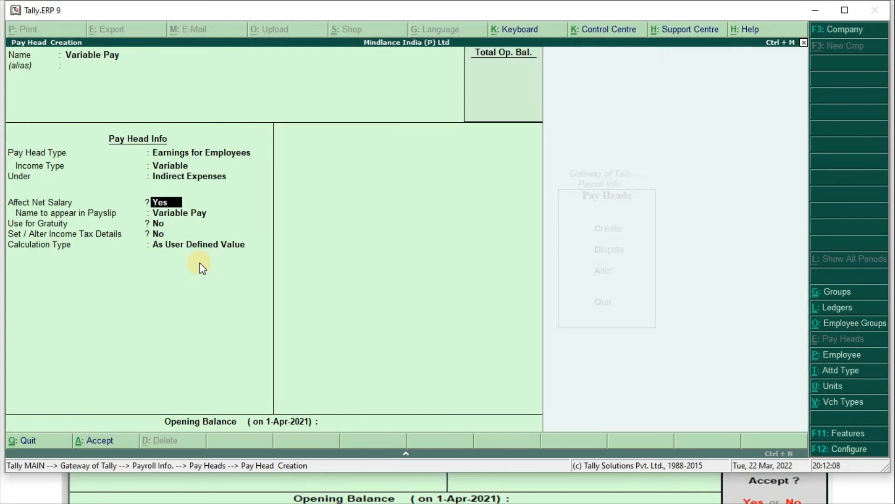
key("Return")
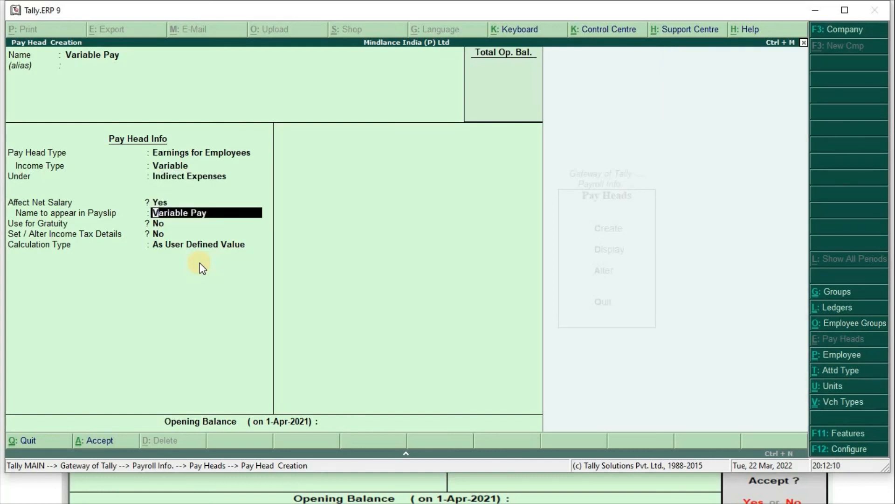
key("Return")
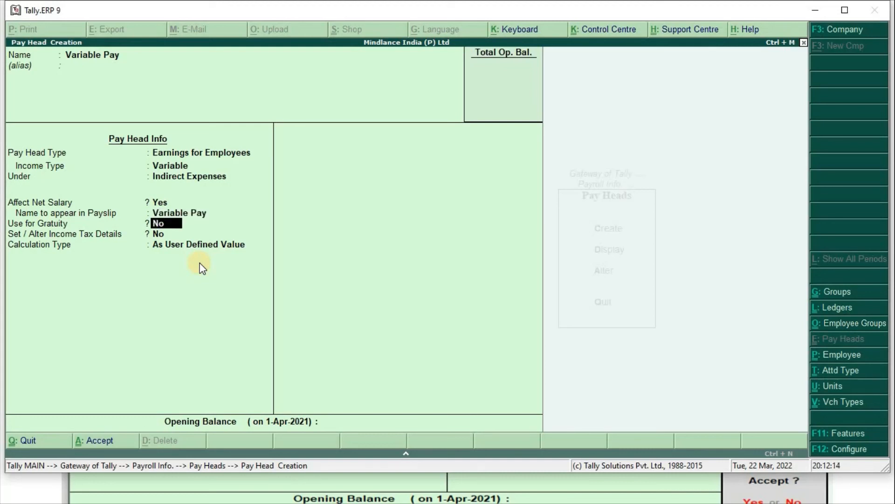
key("Return")
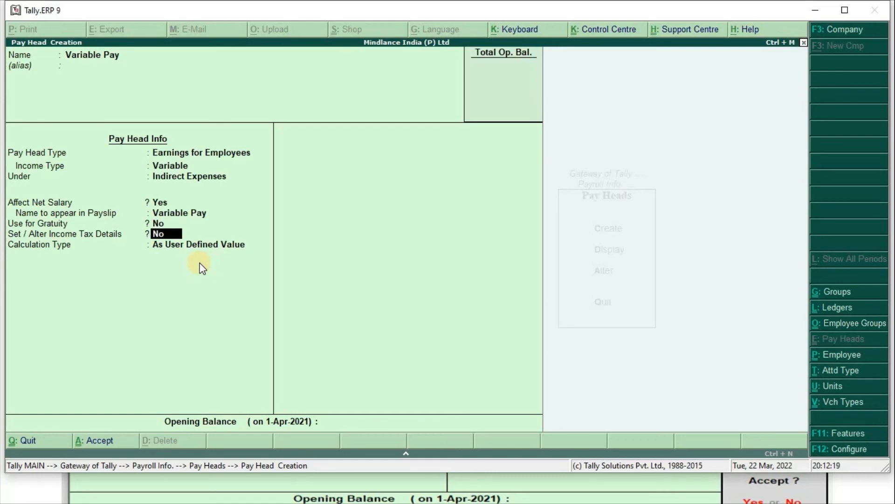
- Enable fully taxable income tax details, keep As User Defined Value, and save Variable Pay
key("y")
key("Return")
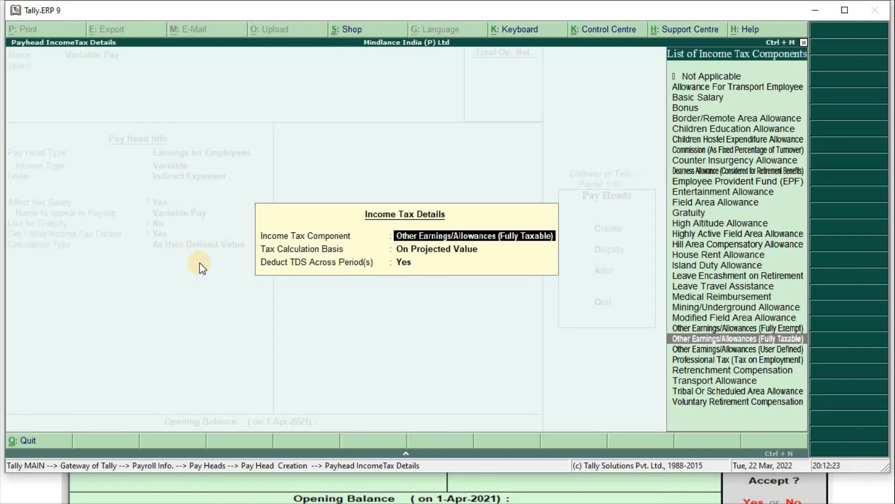
key("Return")
key("Return")
key("Return")
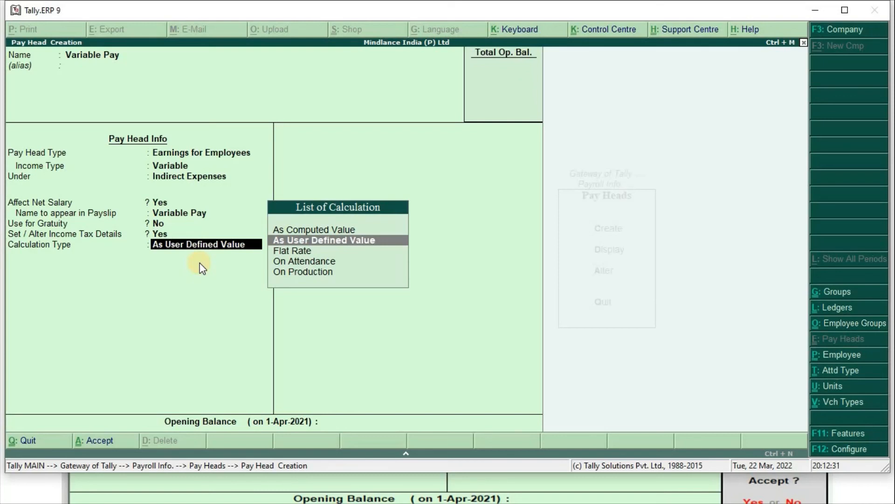
key("Return")
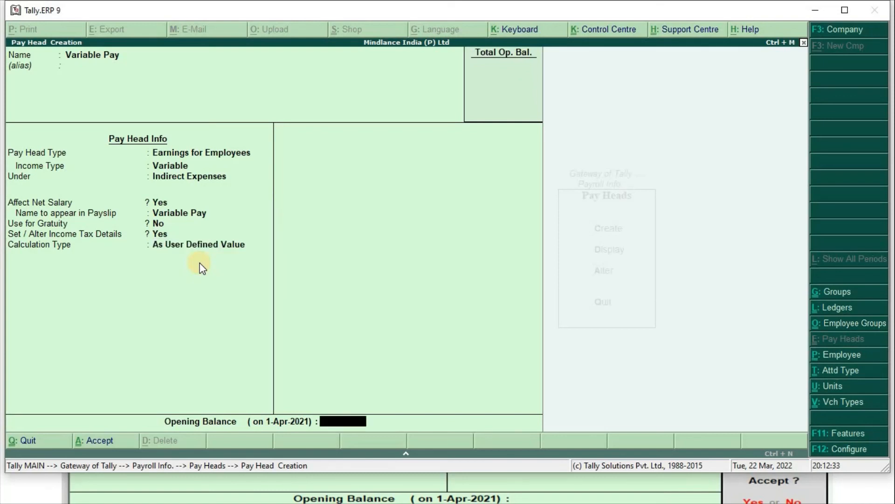
key("Return")
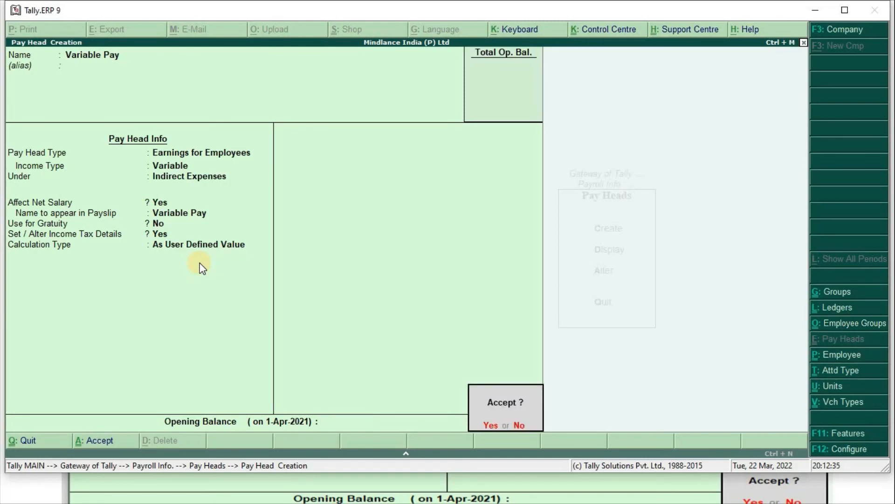
key("Return")
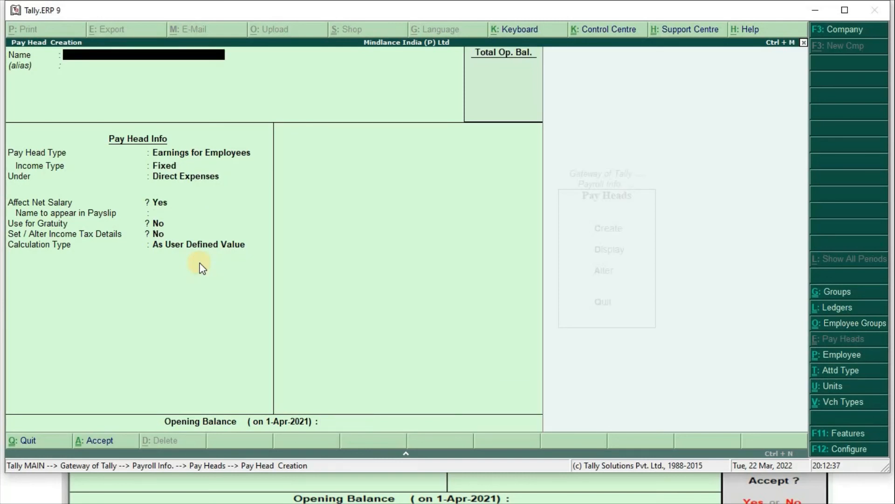